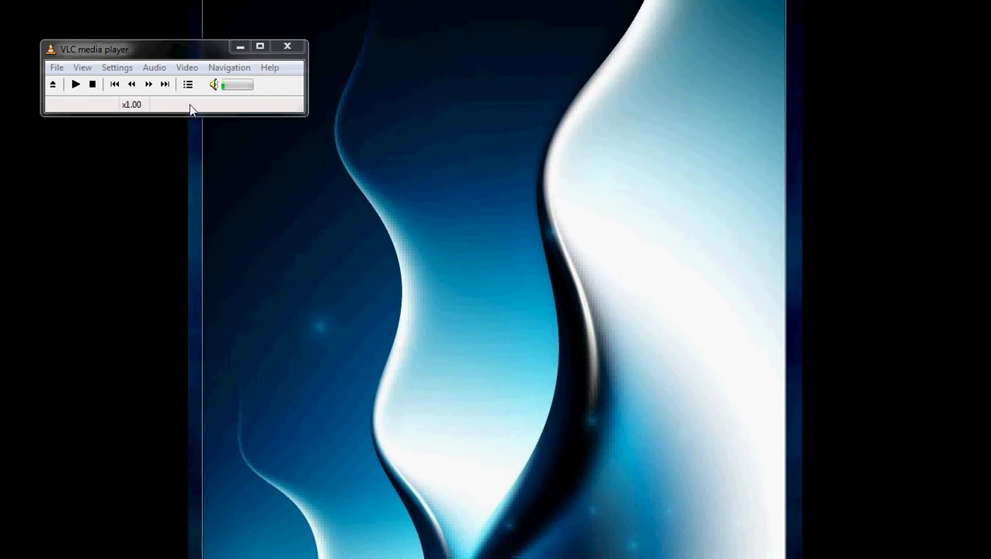
Bring up the dialog for opening a media source.
left_click_drag(166, 50, 246, 61)
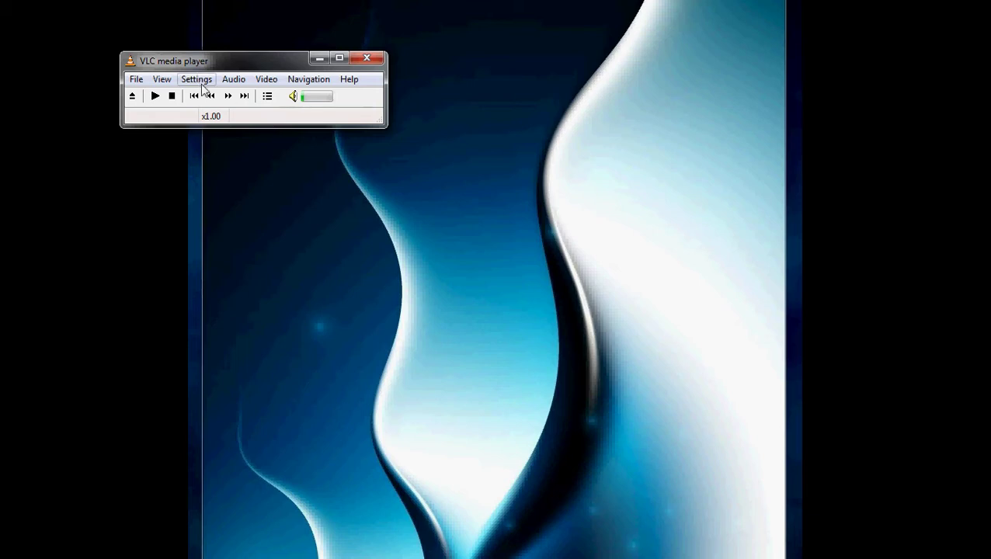
left_click_drag(231, 66, 201, 56)
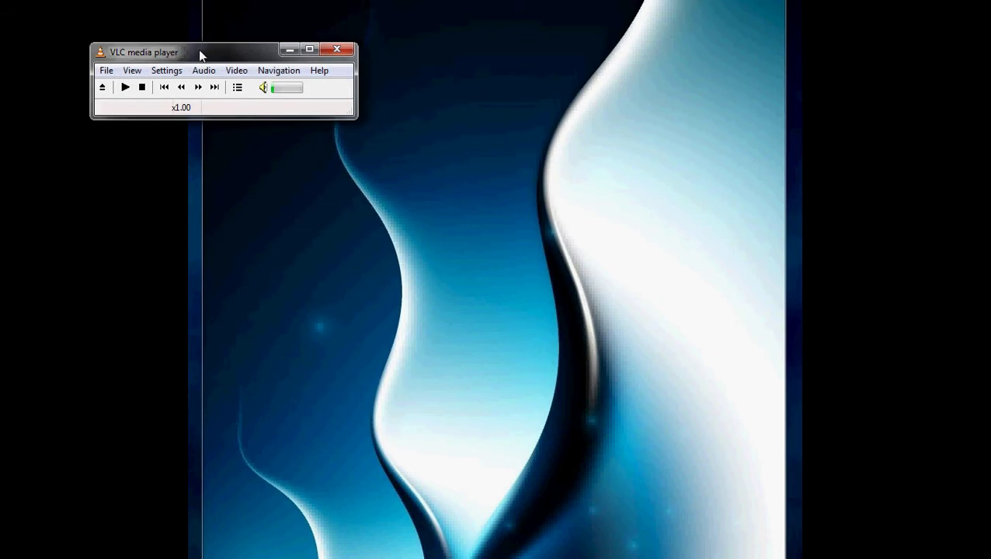
left_click(102, 88)
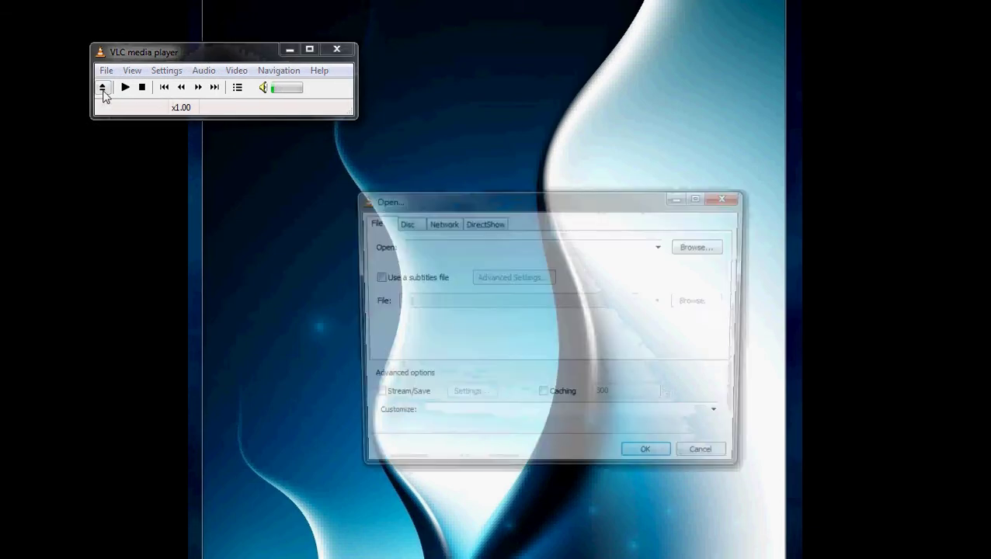
left_click_drag(435, 205, 279, 198)
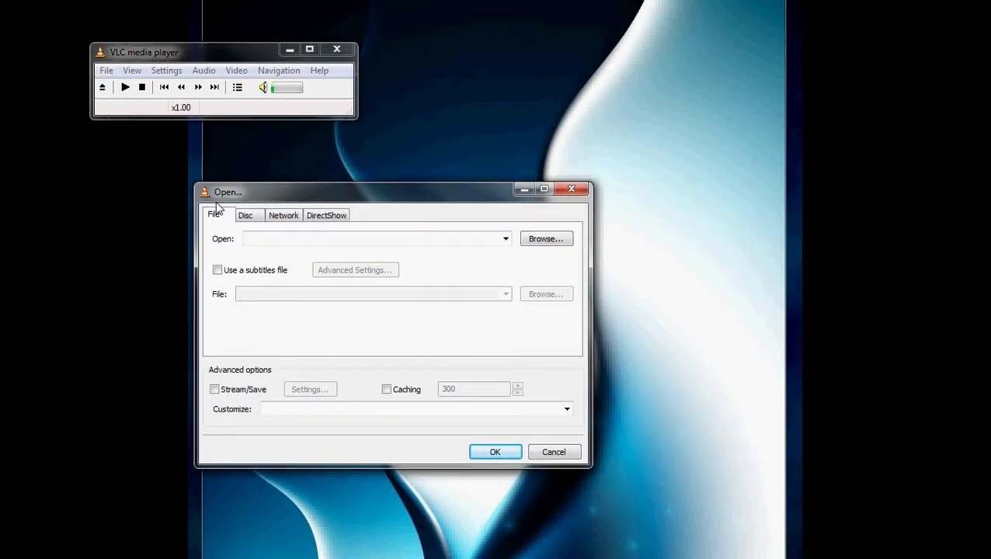
Review the file, disc, network and DirectShow source options available for opening media.
left_click(283, 215)
left_click(317, 217)
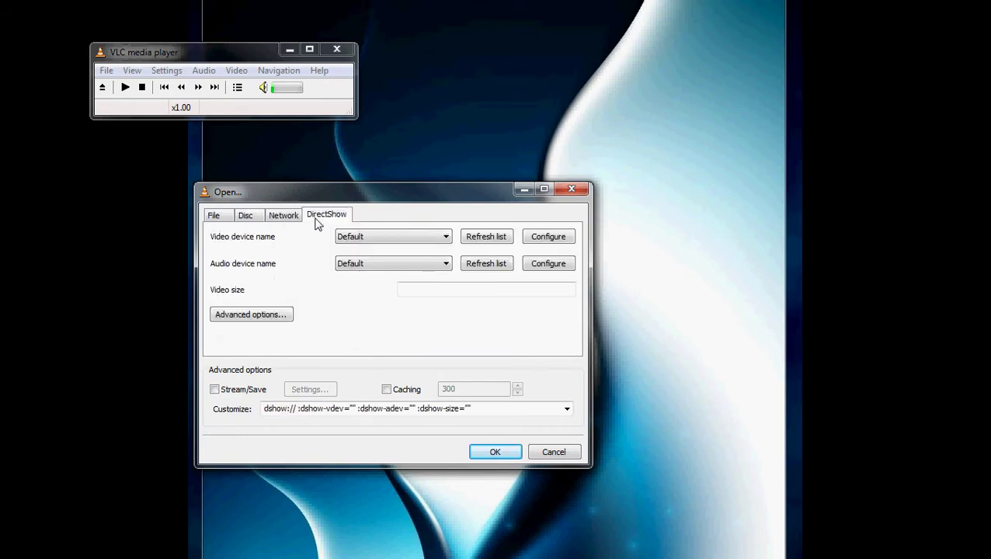
left_click(216, 218)
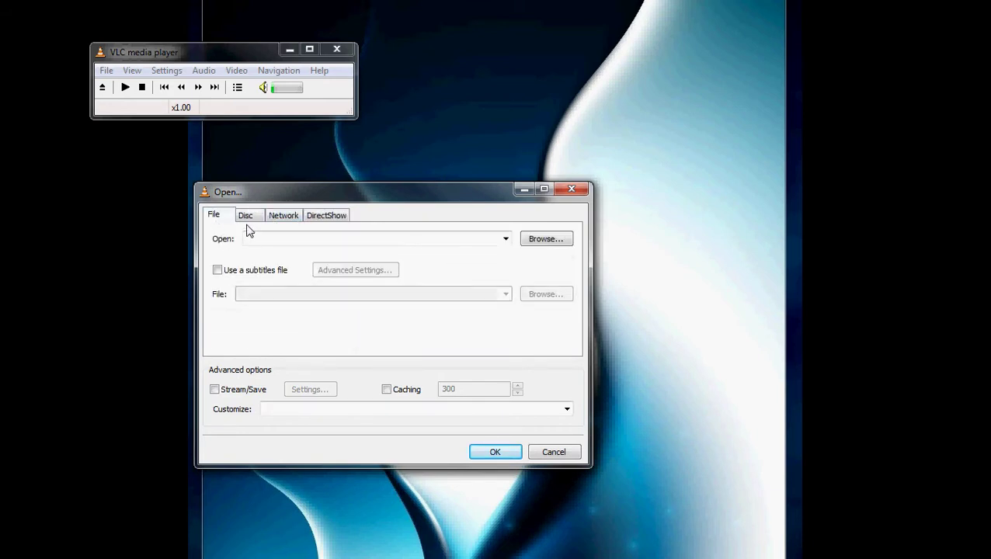
left_click(248, 218)
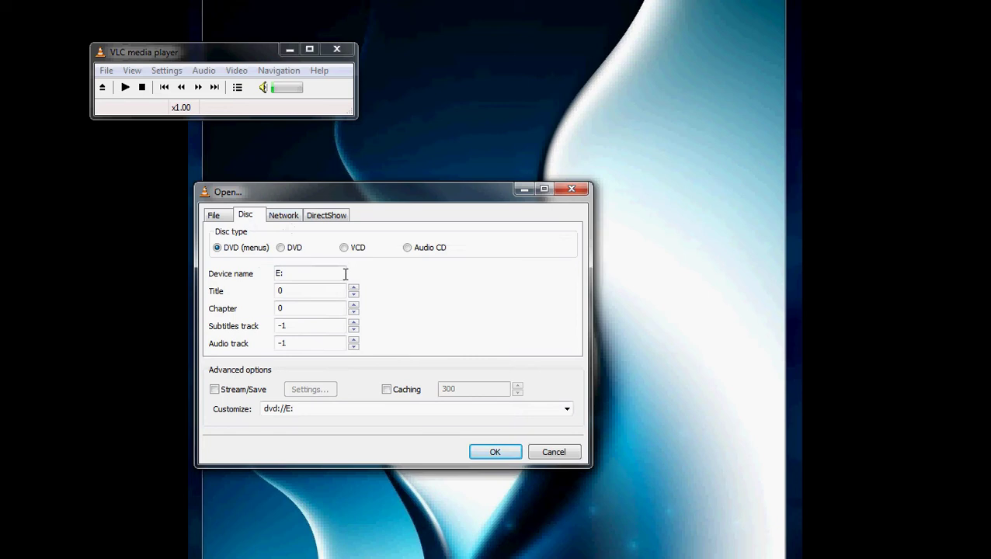
left_click(284, 221)
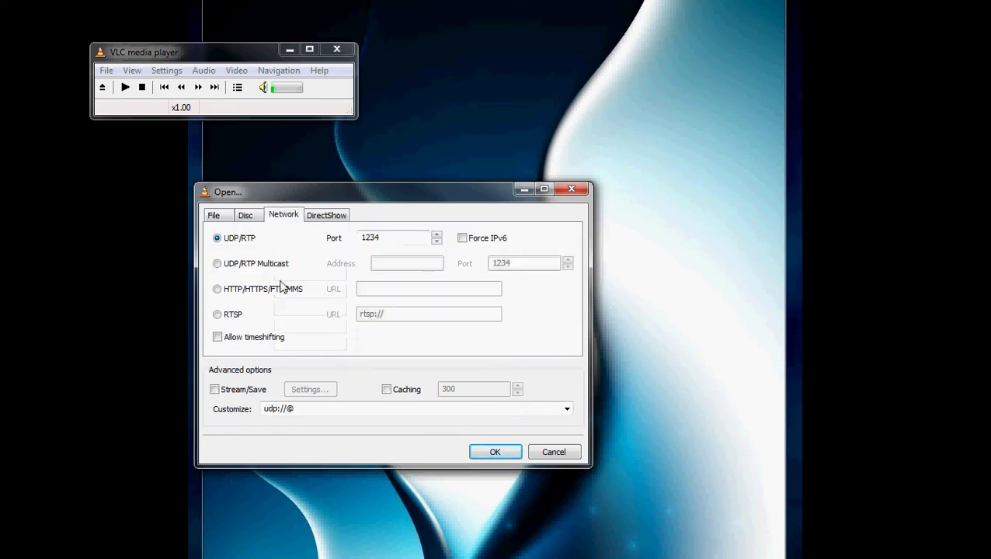
left_click(338, 220)
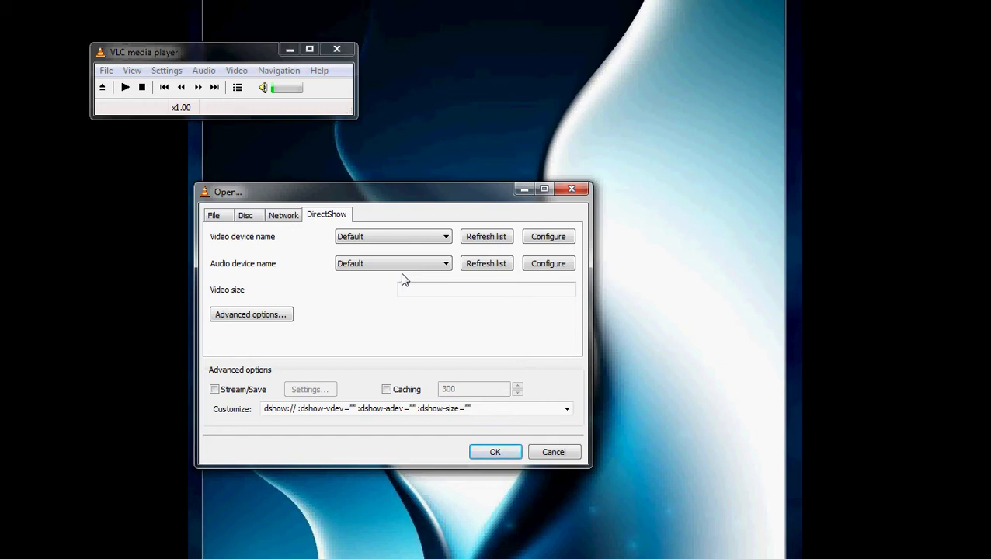
Choose the AVI video RocknRolla[2008]DvDrip-aXXo as the file source.
left_click(214, 218)
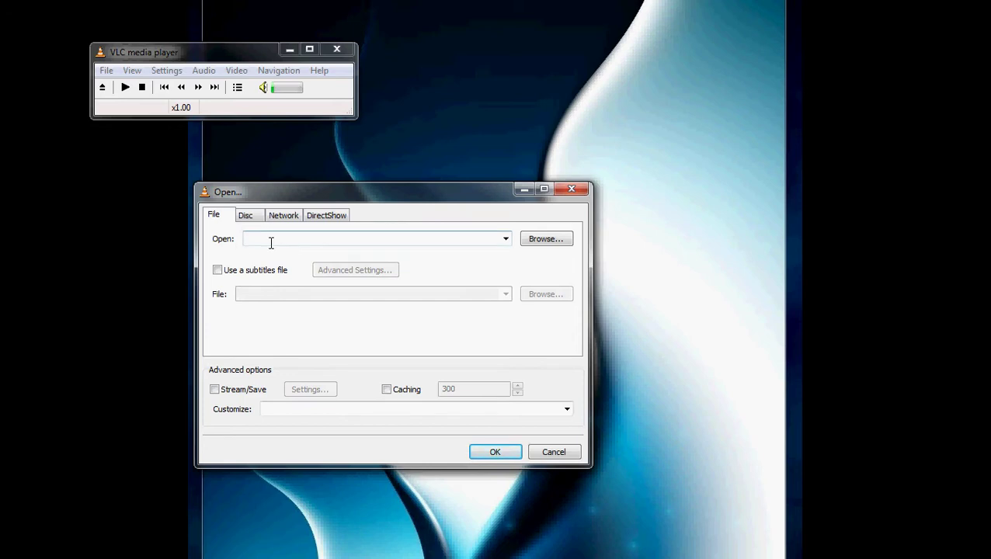
left_click(537, 242)
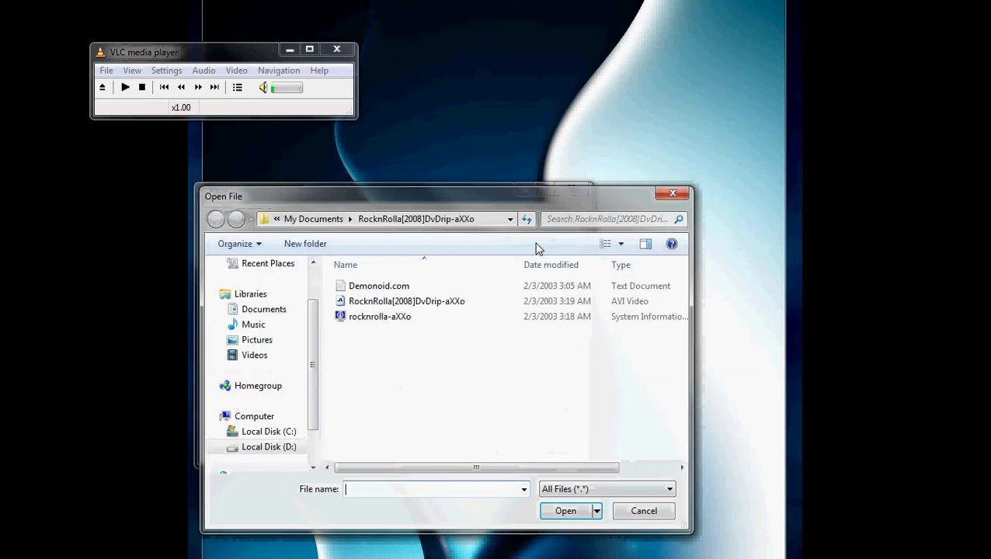
left_click(444, 305)
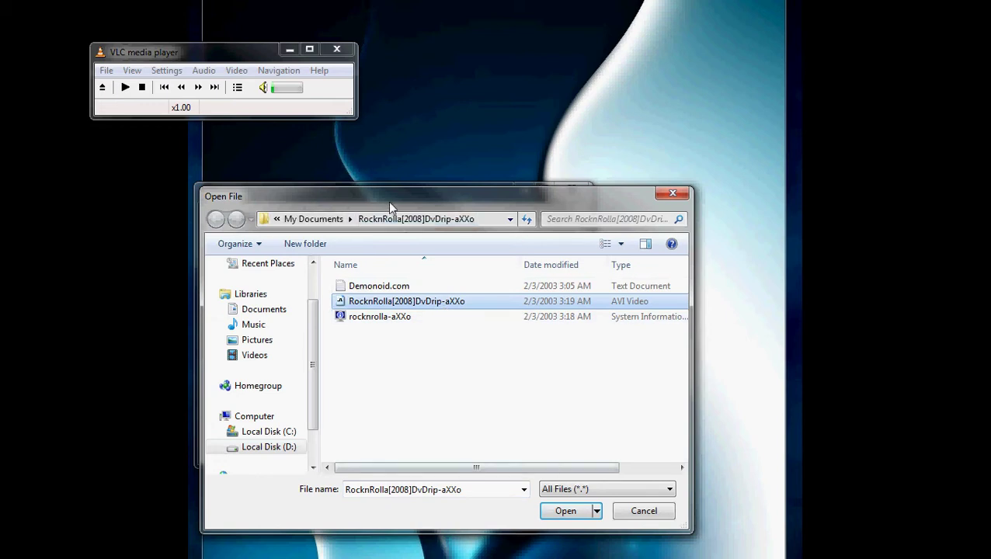
left_click_drag(390, 206, 324, 234)
left_click(497, 538)
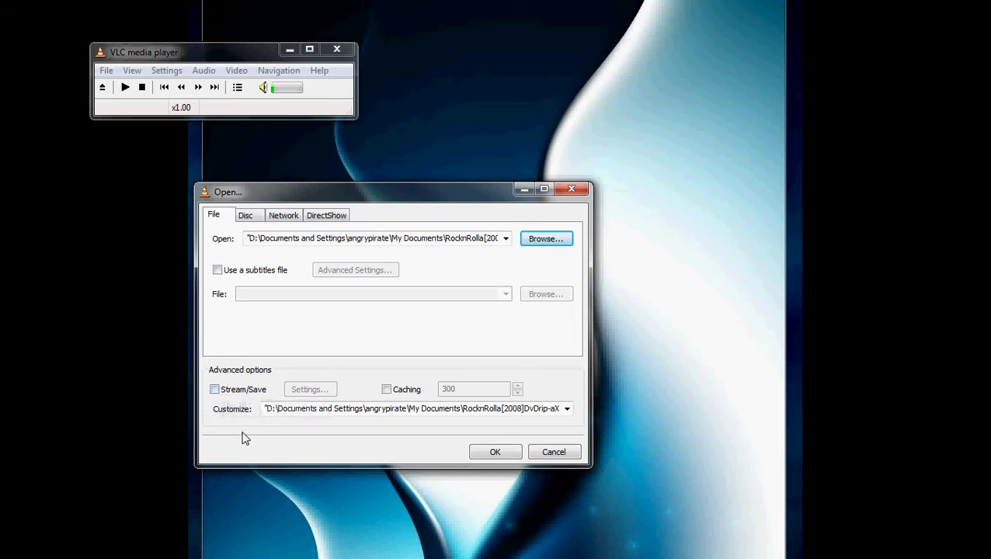
Enable Stream/Save for the chosen file and open its stream output settings.
left_click(215, 390)
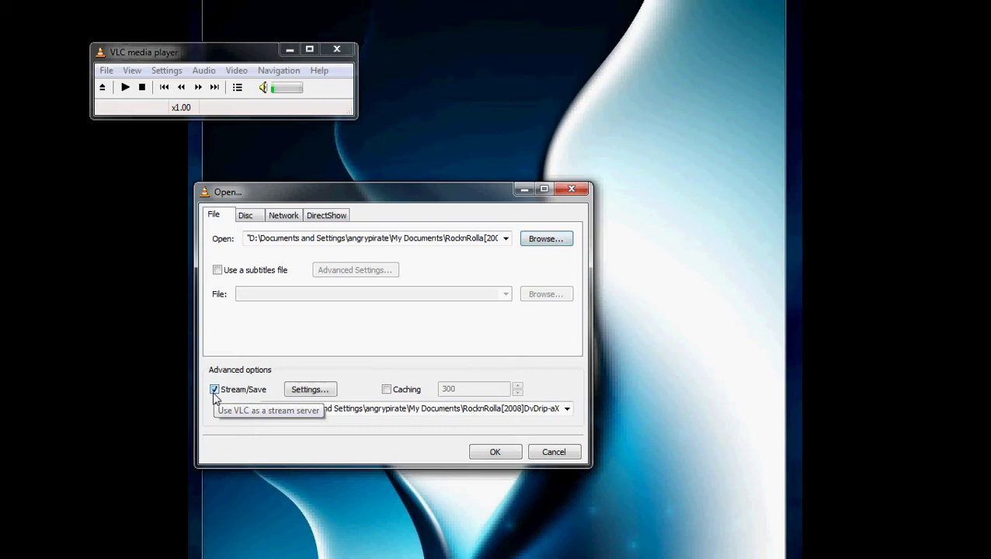
left_click(310, 391)
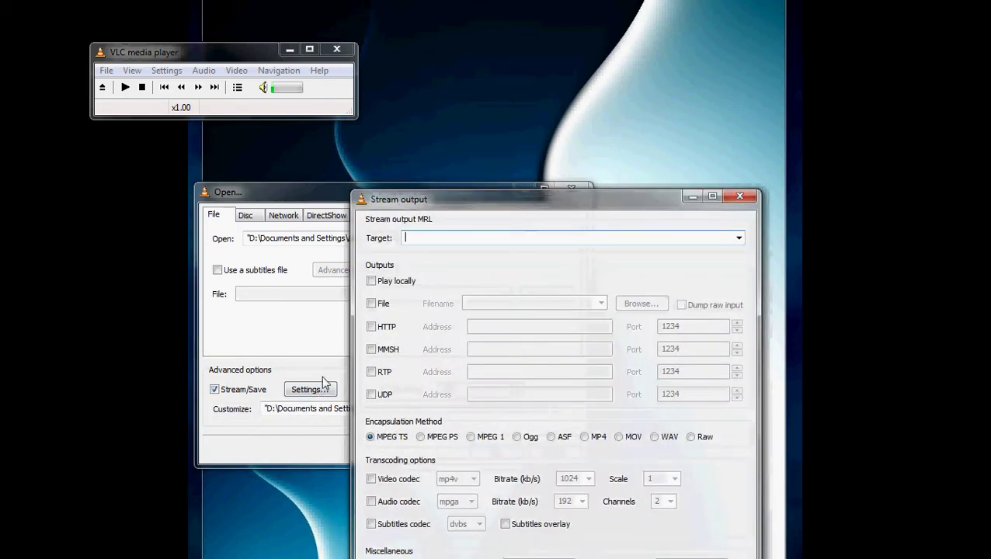
left_click_drag(478, 209, 408, 64)
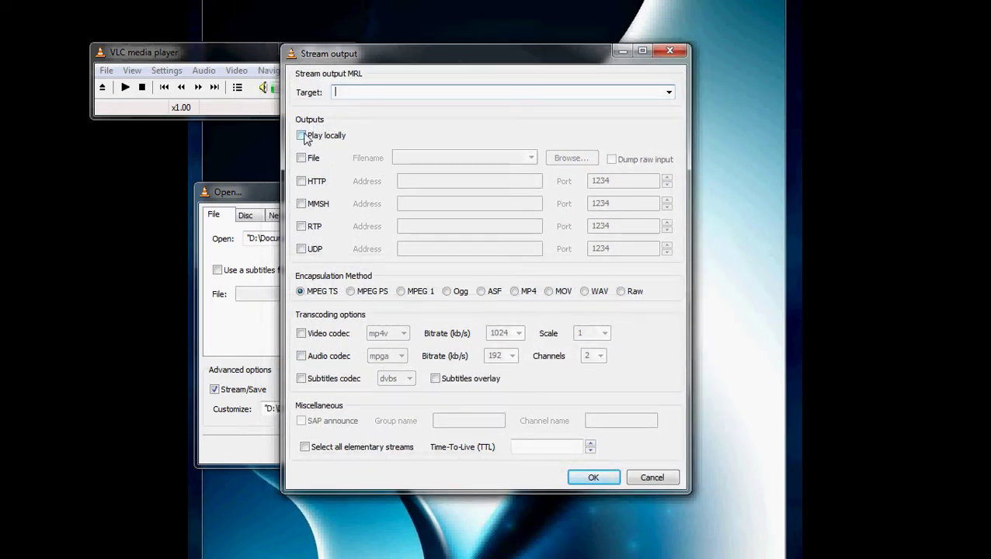
Enable UDP output and set its destination address to 192.168.1.10.
left_click(302, 249)
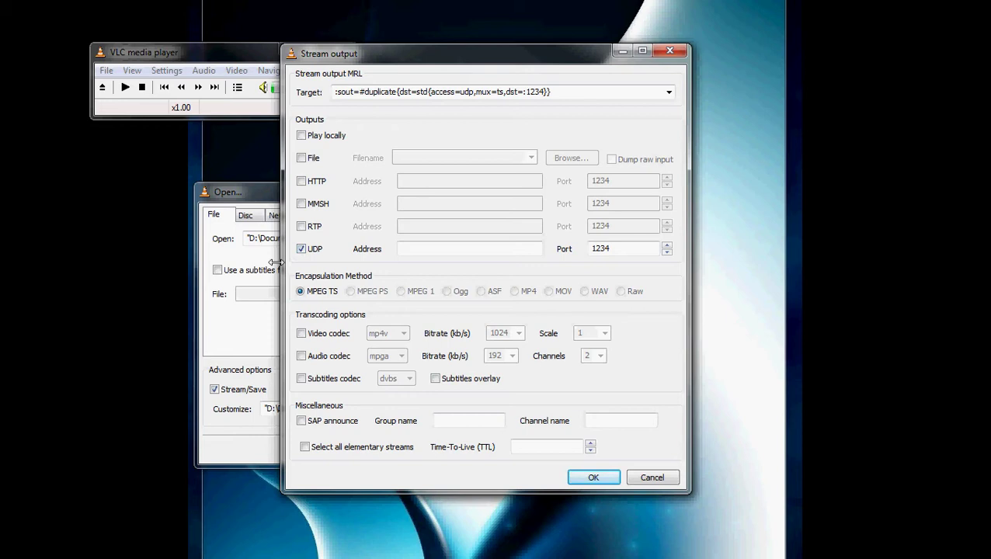
left_click(482, 247)
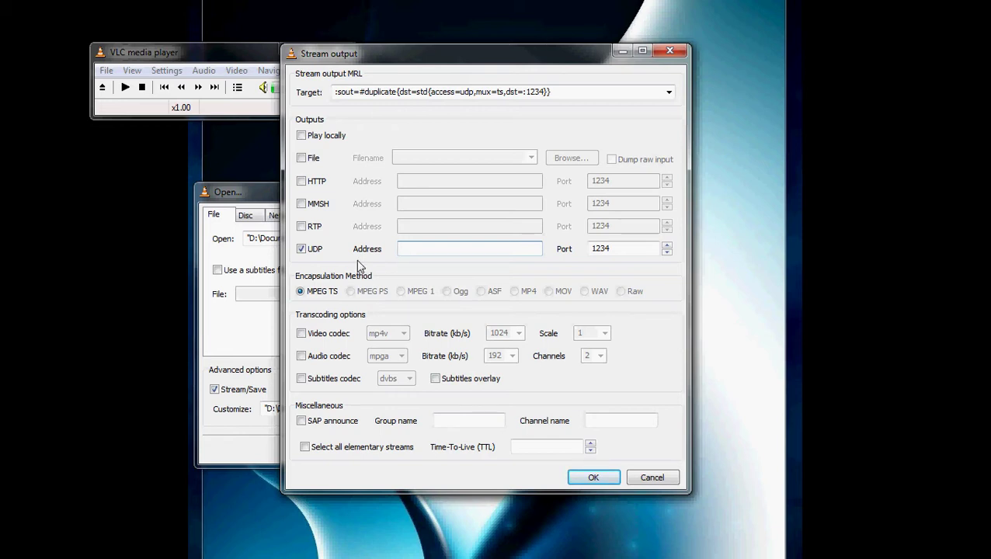
type("192.16")
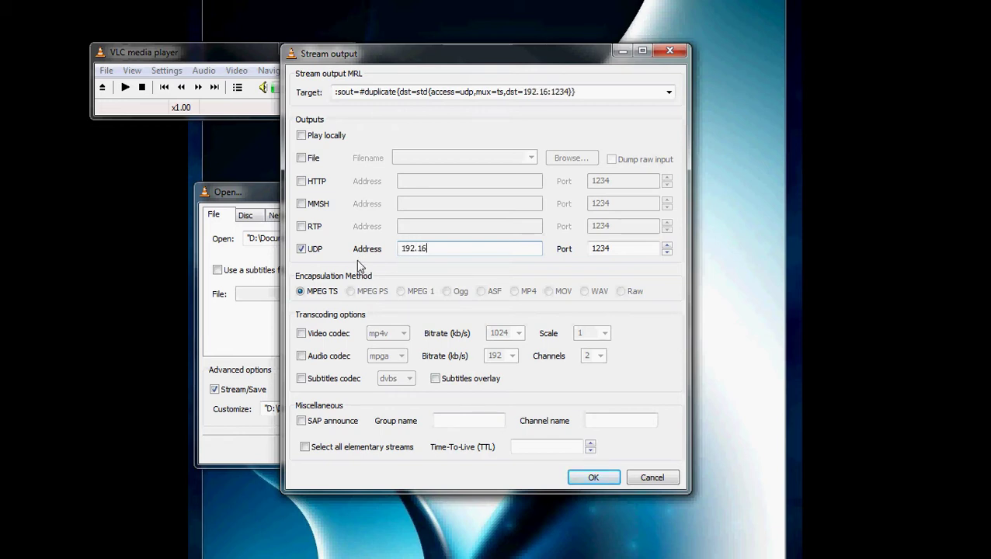
type("8.1")
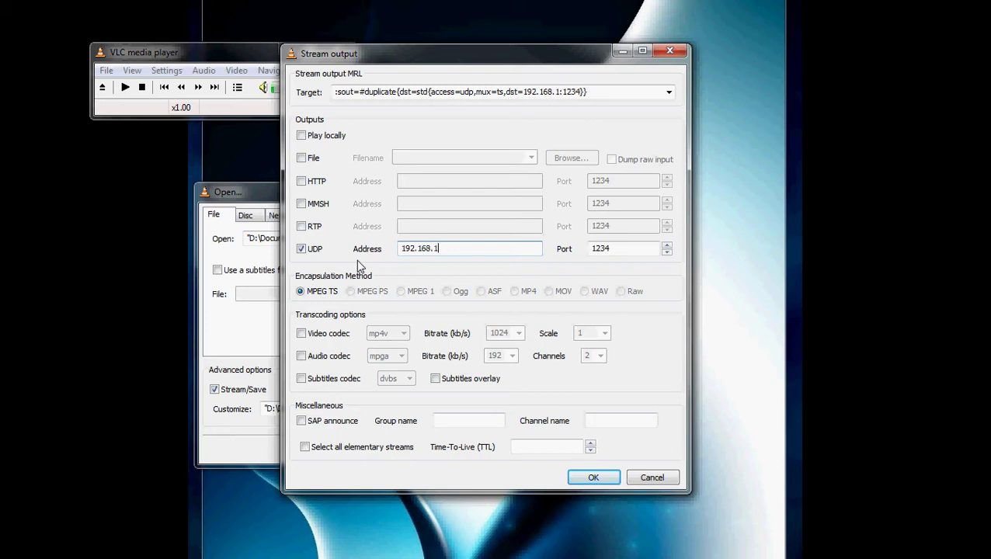
type(".10")
Duplicate the dst=std{...} destination block inside the stream target string, separating the two blocks with a comma.
triple_click(590, 92)
left_click(590, 92)
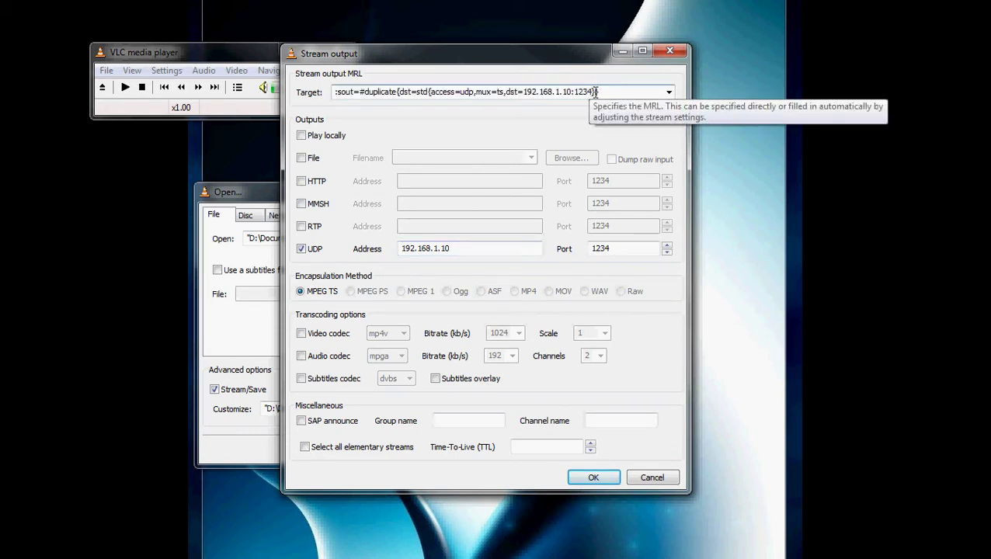
left_click_drag(595, 93, 570, 93)
left_click(594, 91)
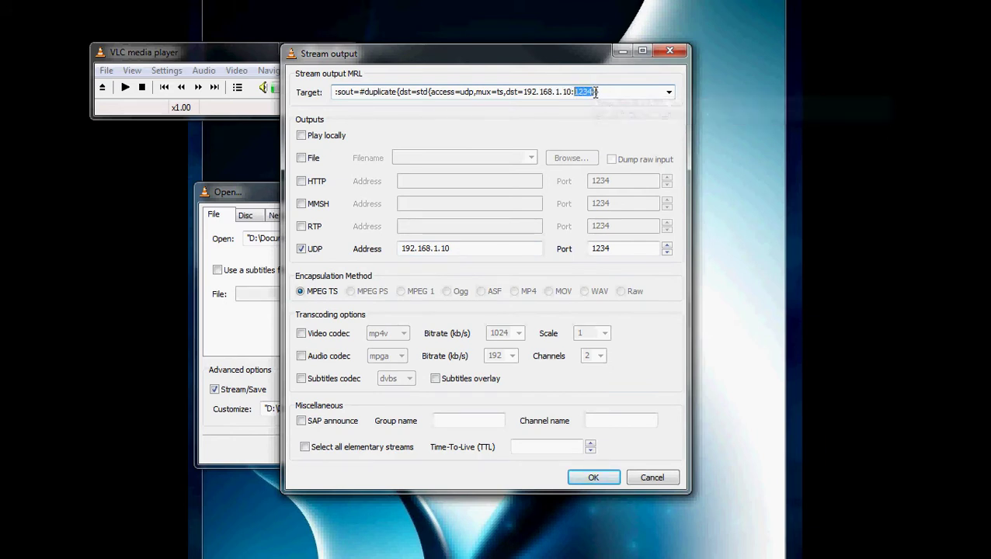
left_click(596, 92)
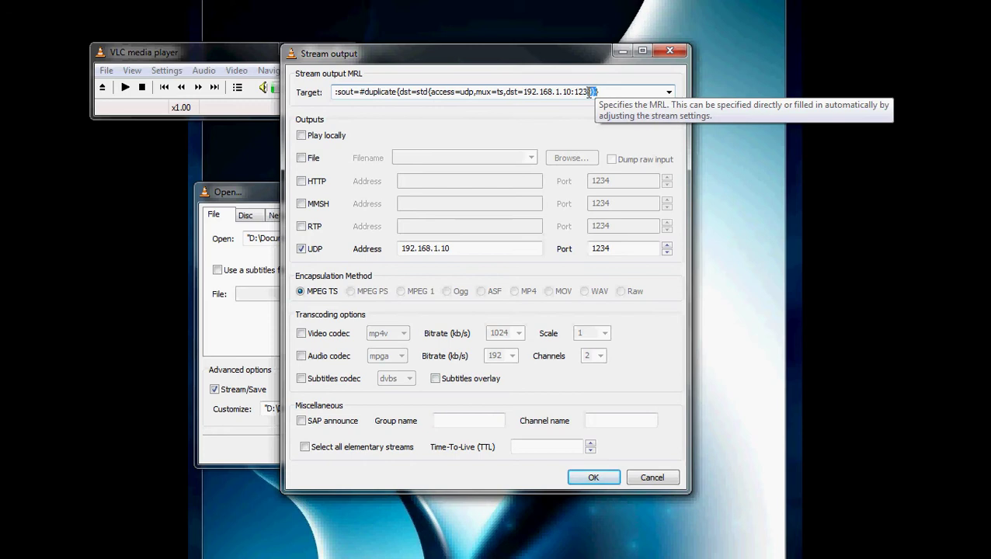
left_click_drag(589, 93, 398, 105)
key("ctrl+c")
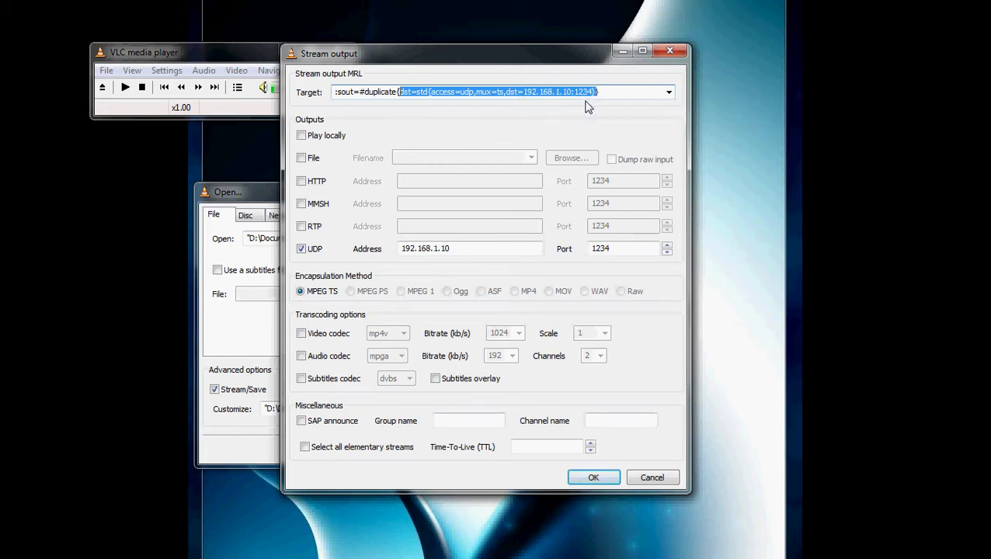
key("Right")
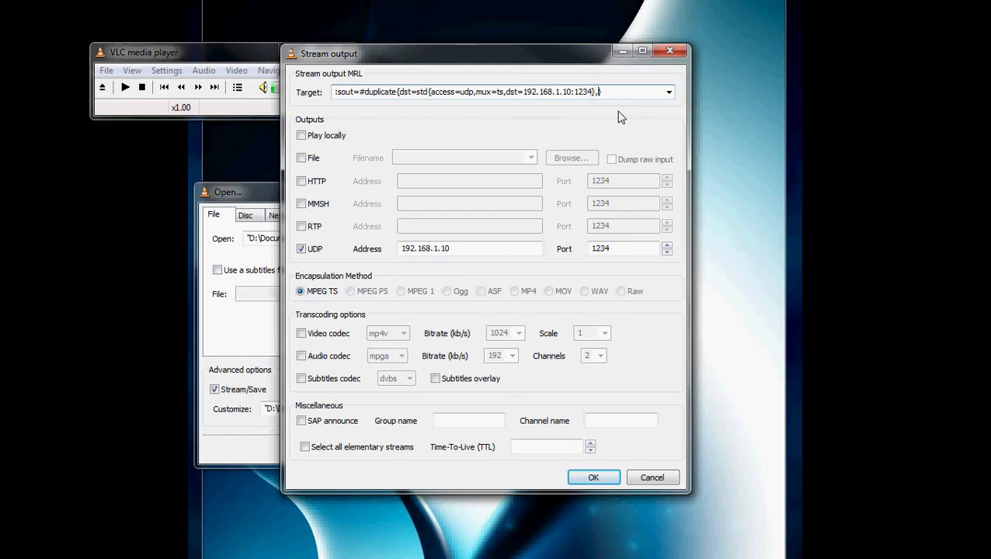
type("}")
key("ctrl+v")
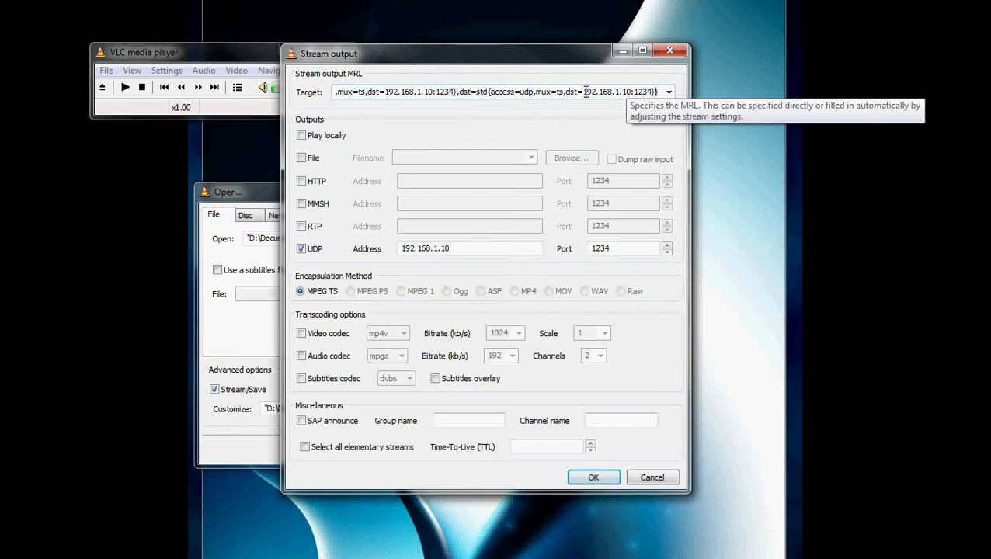
Set the second destination's address in the stream target string to 192.168.1.2.
left_click_drag(582, 91, 636, 91)
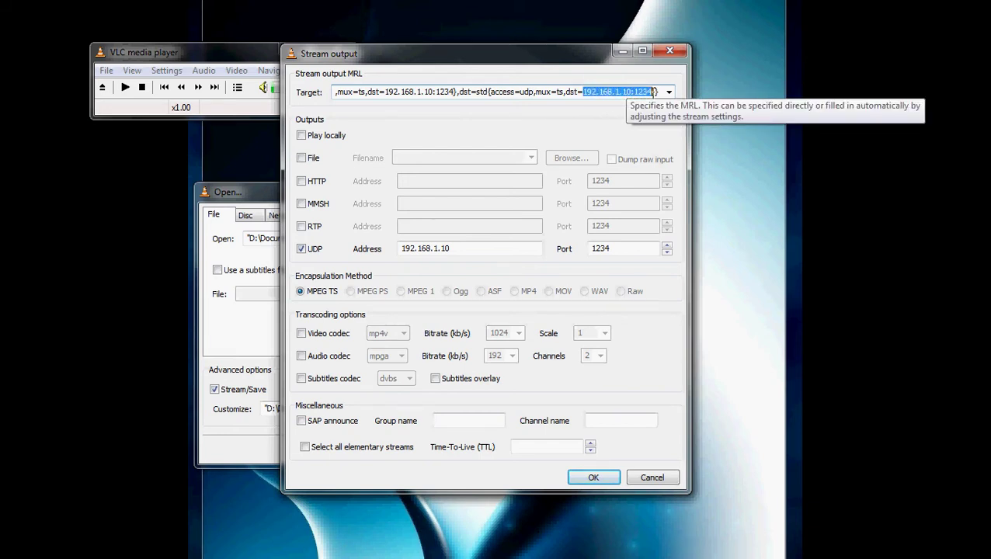
left_click(637, 91)
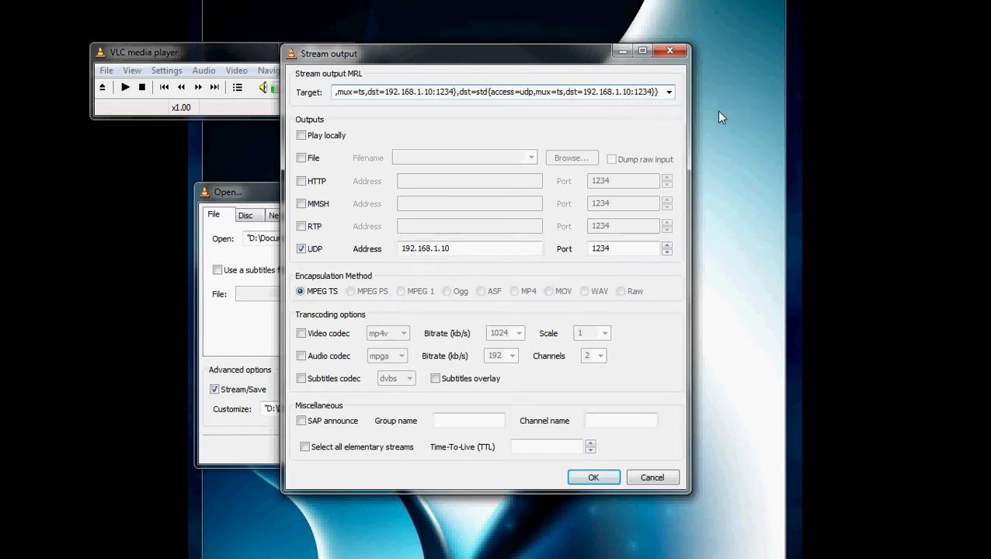
key("BackSpace")
key("BackSpace")
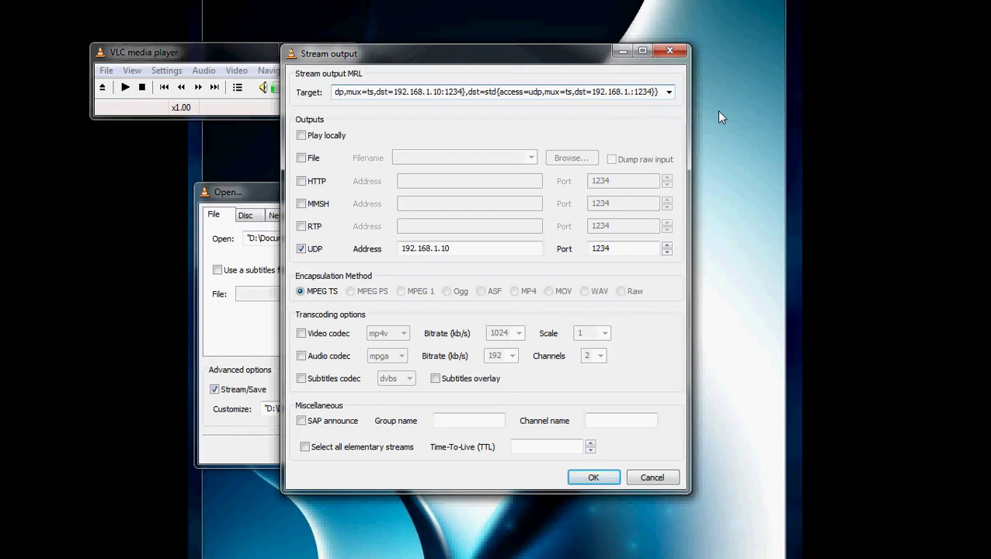
type("2")
left_click_drag(554, 59, 587, 56)
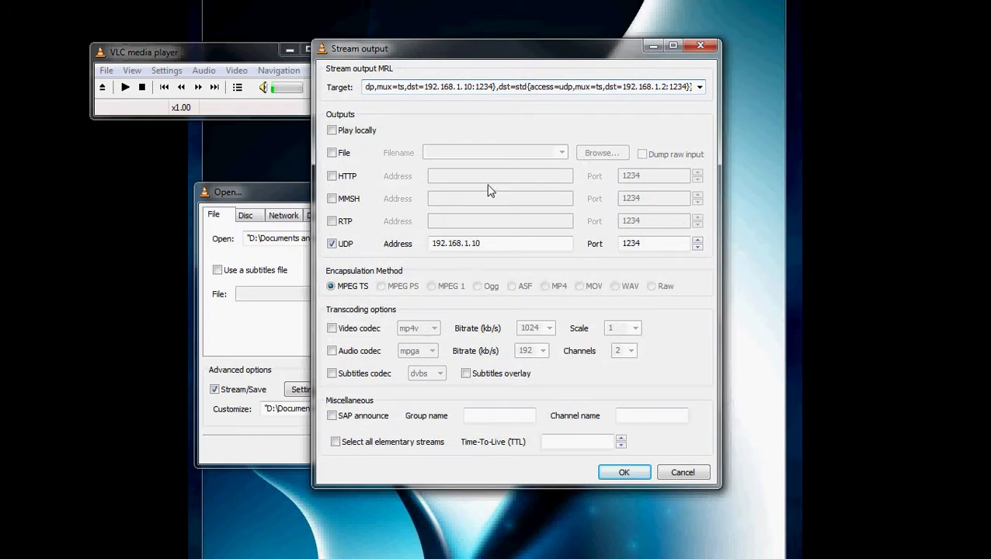
Try RTP as the output method in place of UDP, and switch back to UDP.
left_click(332, 244)
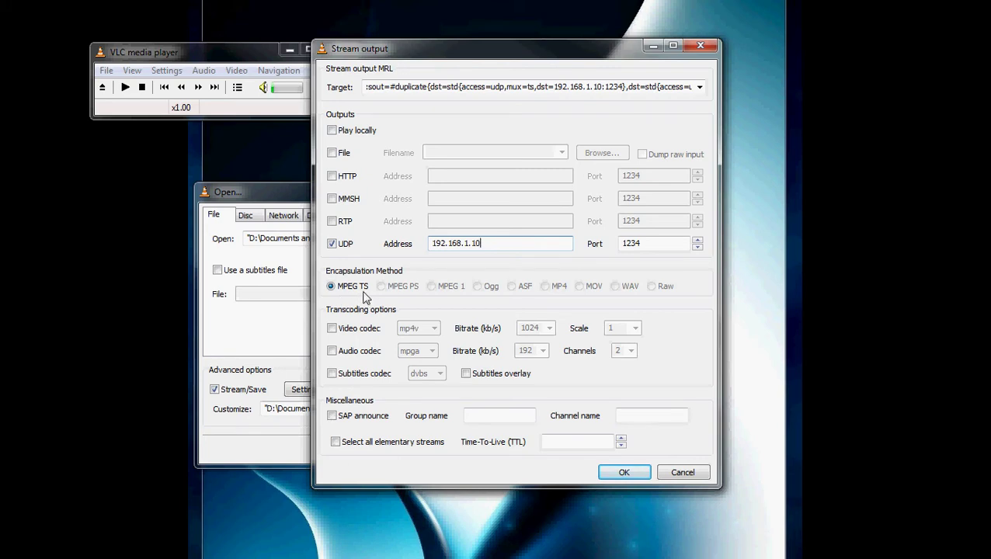
left_click(335, 221)
left_click(333, 244)
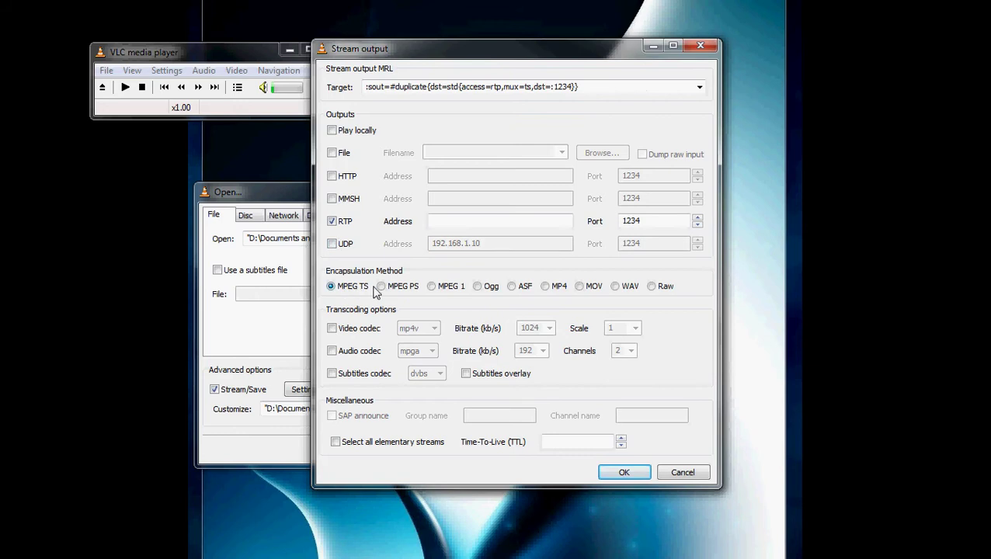
left_click(333, 221)
left_click(333, 244)
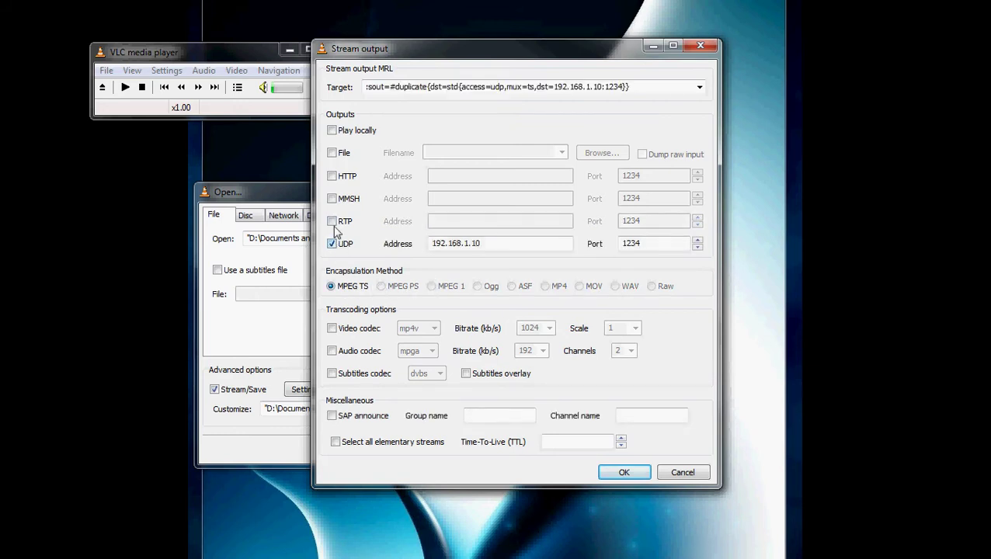
left_click(333, 222)
left_click(333, 221)
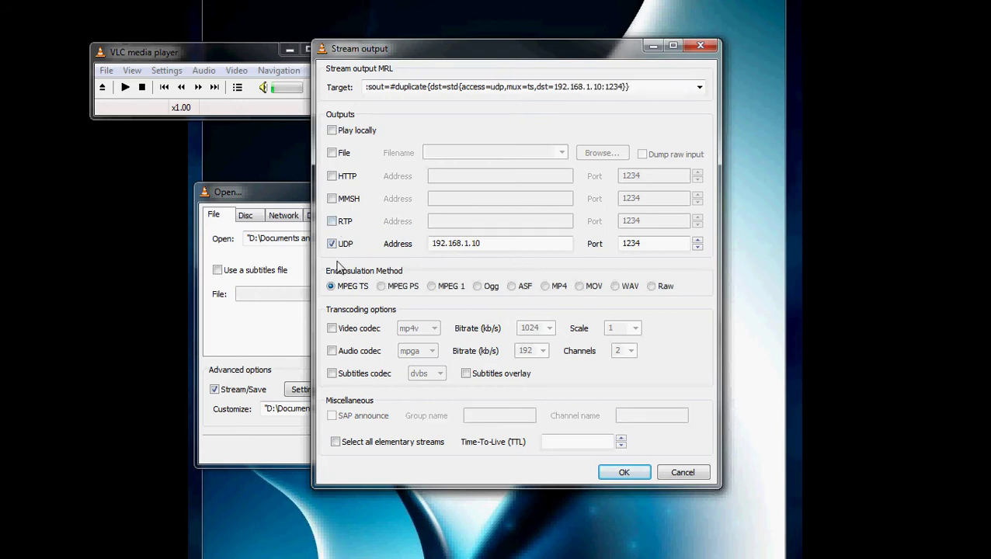
Try video transcoding with the mp4v codec, look through the other video codecs, and turn transcoding off again.
left_click(332, 329)
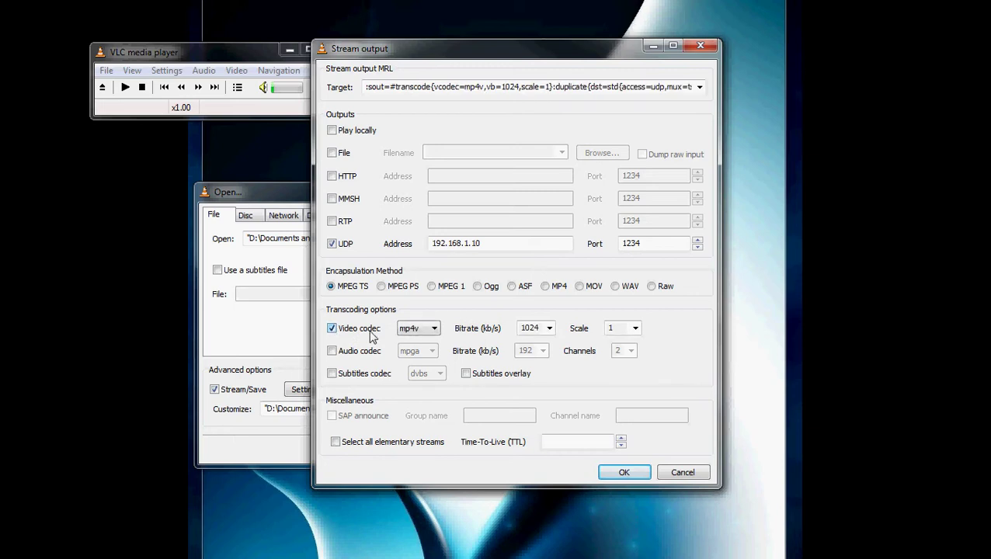
left_click(434, 333)
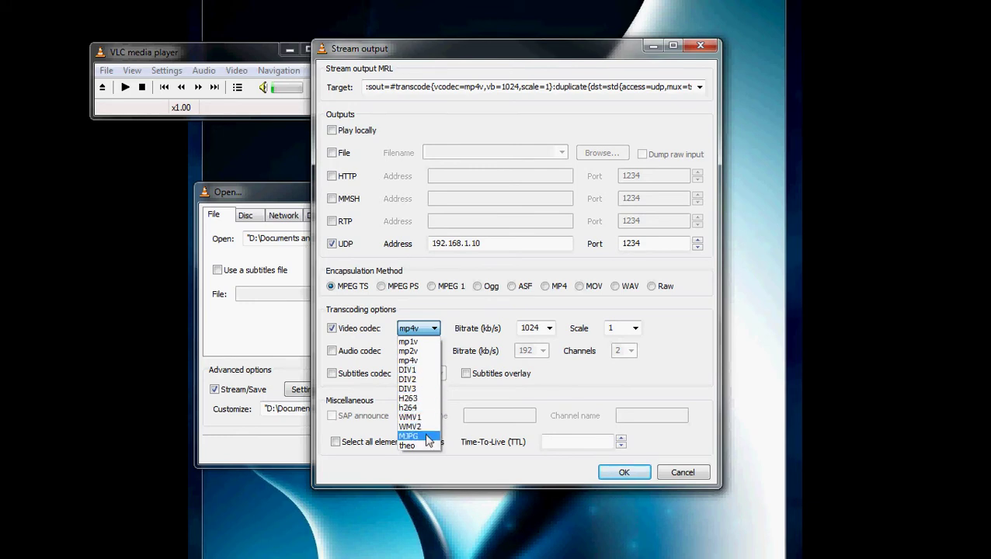
left_click(441, 327)
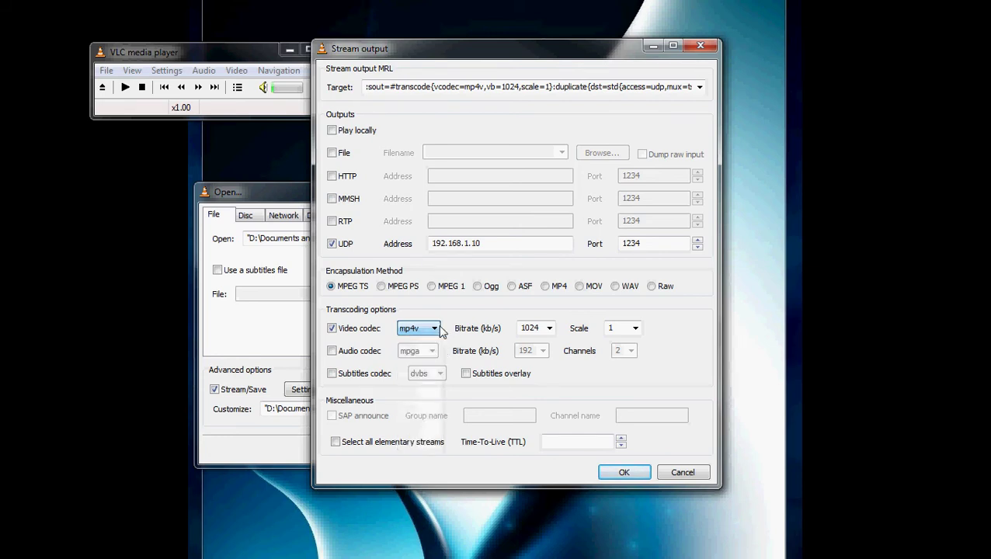
left_click(333, 329)
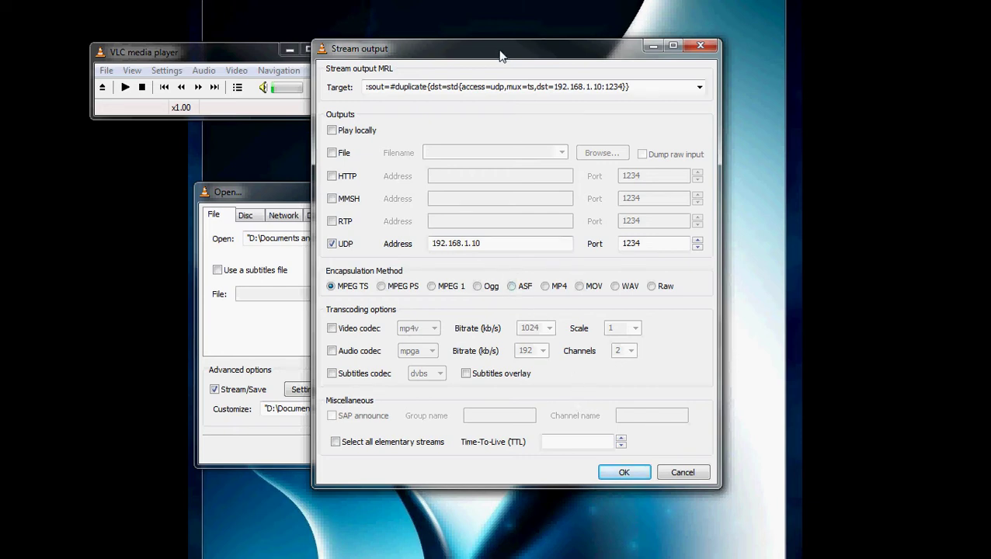
Accept the stream output settings with UDP to 192.168.1.10 on port 1234 and MPEG TS encapsulation.
left_click_drag(501, 48, 414, 40)
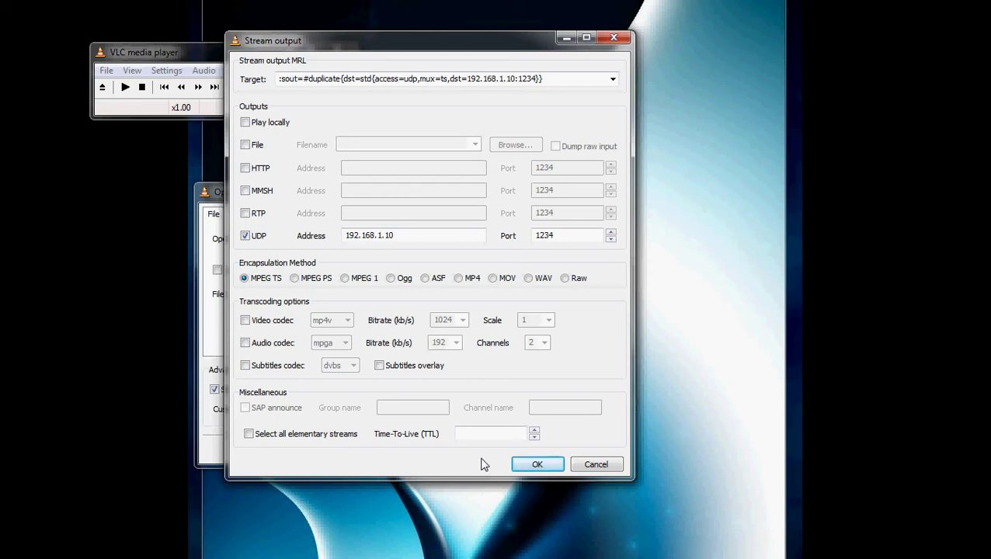
left_click(537, 464)
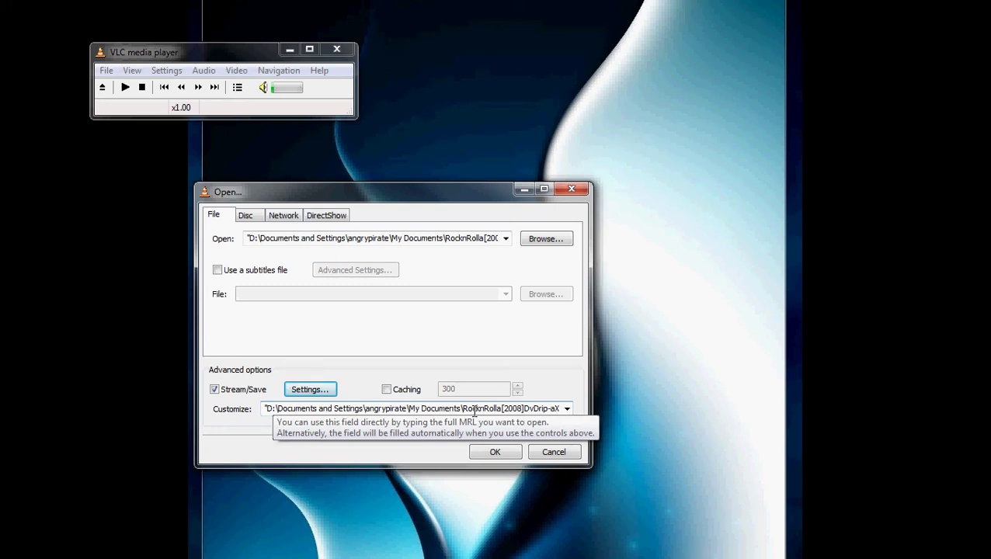
Try adding a second quoted path after the .avi file in the custom MRL, and remove the added text.
left_click(550, 410)
left_click_drag(530, 409, 551, 411)
left_click(555, 409)
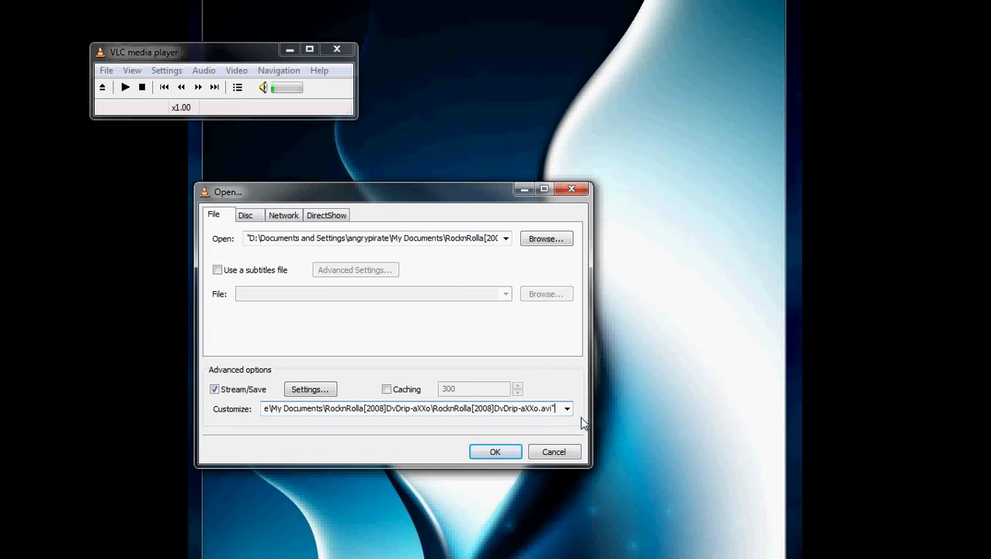
type("\"")
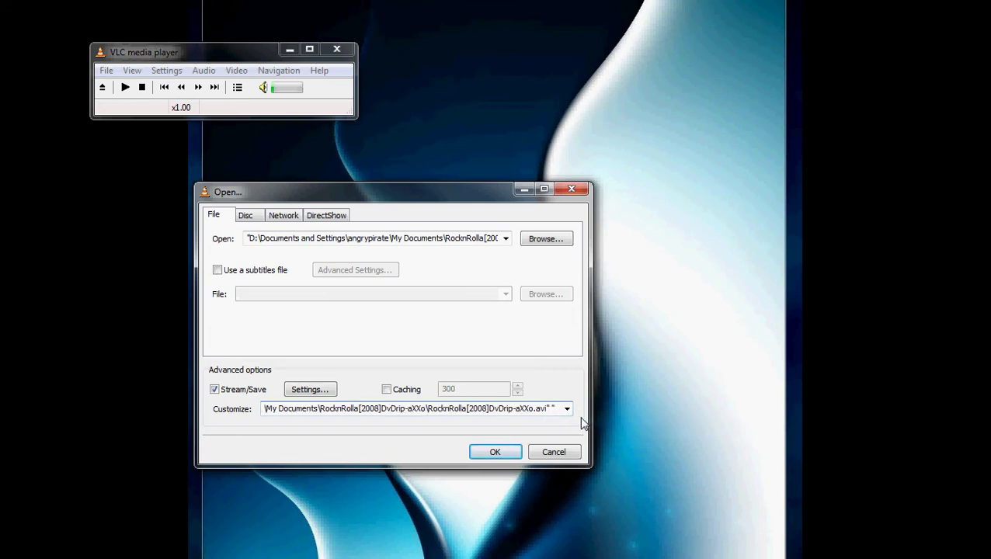
type("DL")
key("BackSpace")
key("BackSpace")
key("BackSpace")
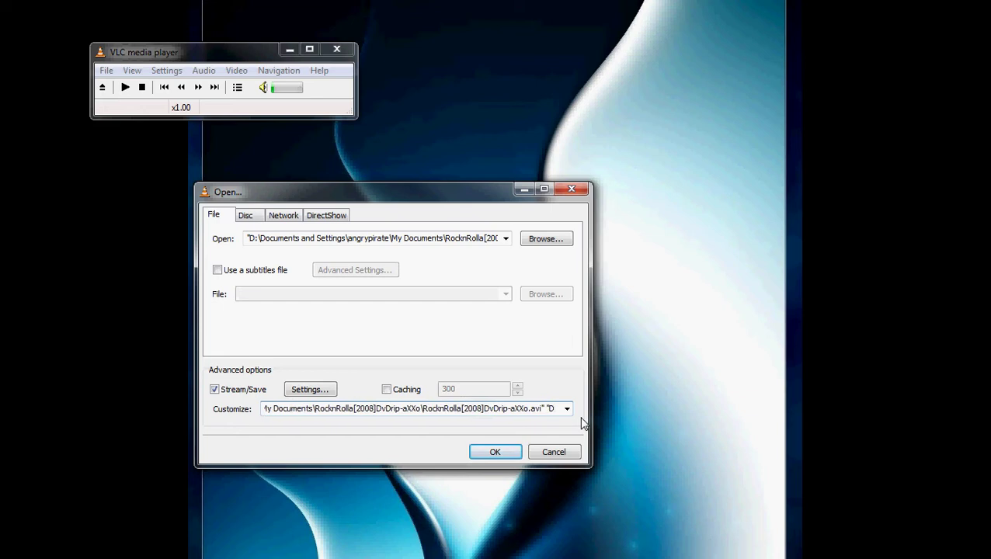
key("BackSpace")
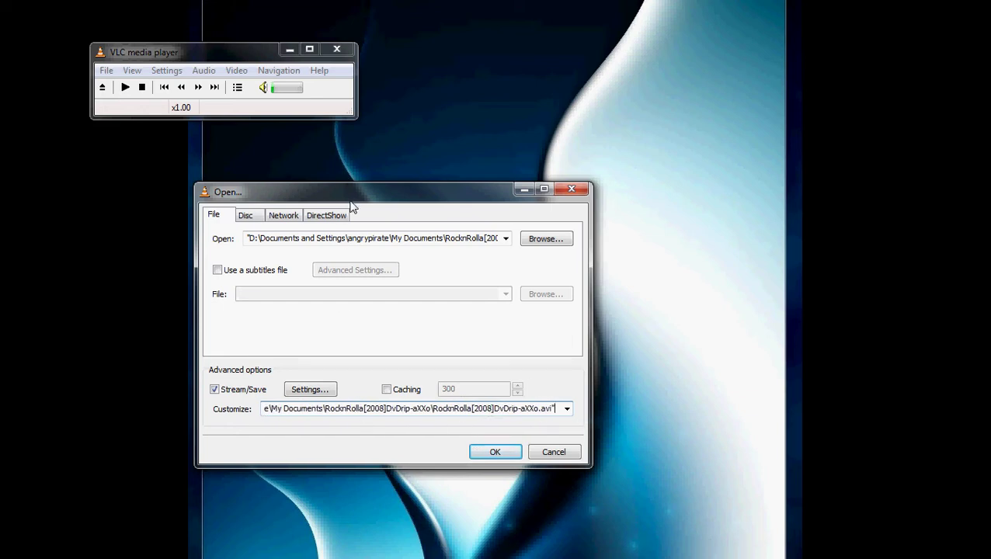
Start streaming the selected video file and move the streaming player window out of the way.
left_click_drag(350, 200, 249, 175)
left_click(397, 433)
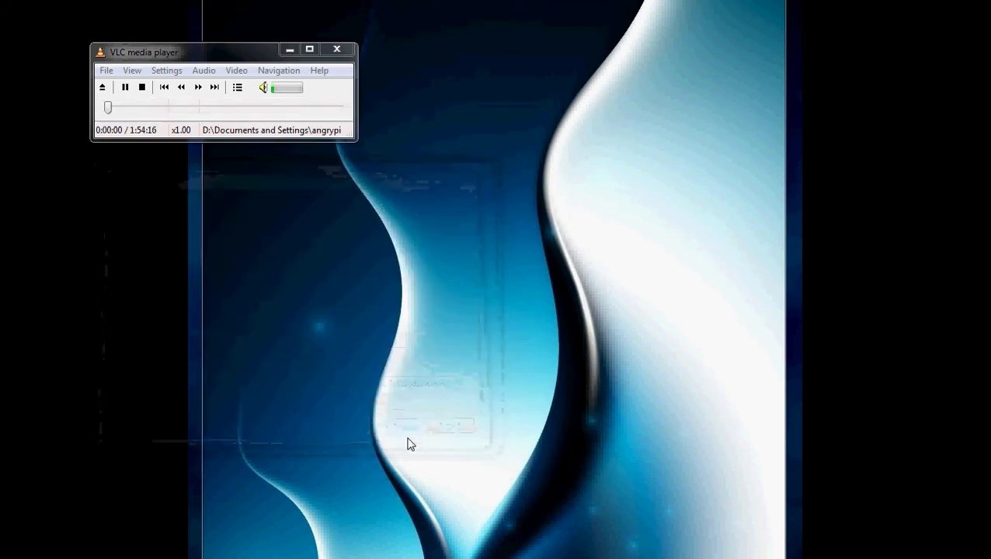
left_click_drag(203, 52, 150, 51)
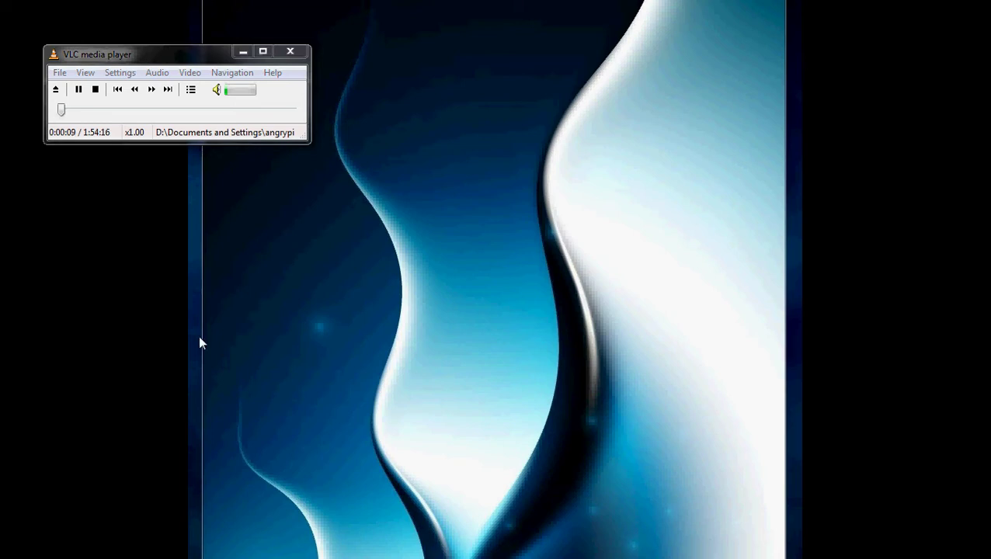
Move the second VLC player window to free space and bring up its network stream opening options.
left_click_drag(142, 60, 466, 316)
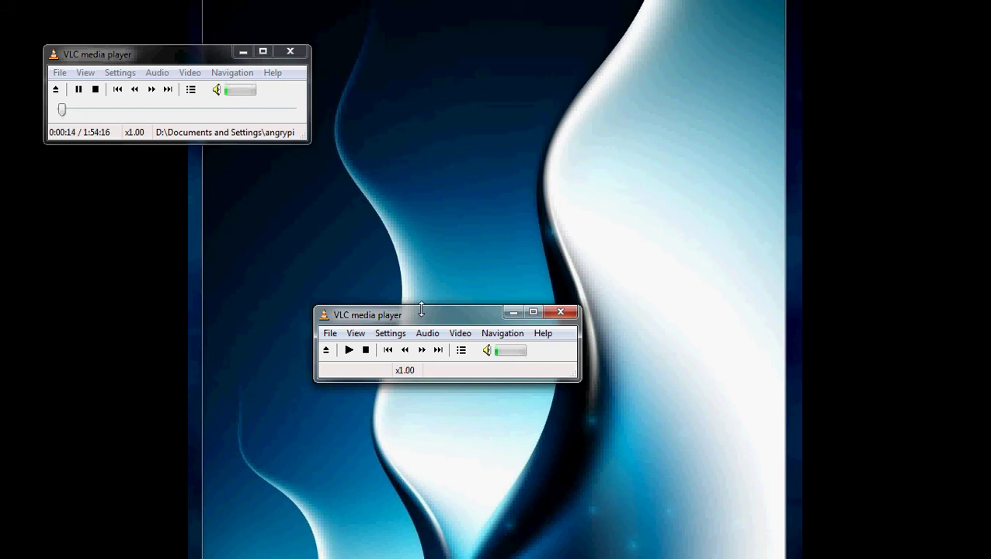
left_click(326, 351)
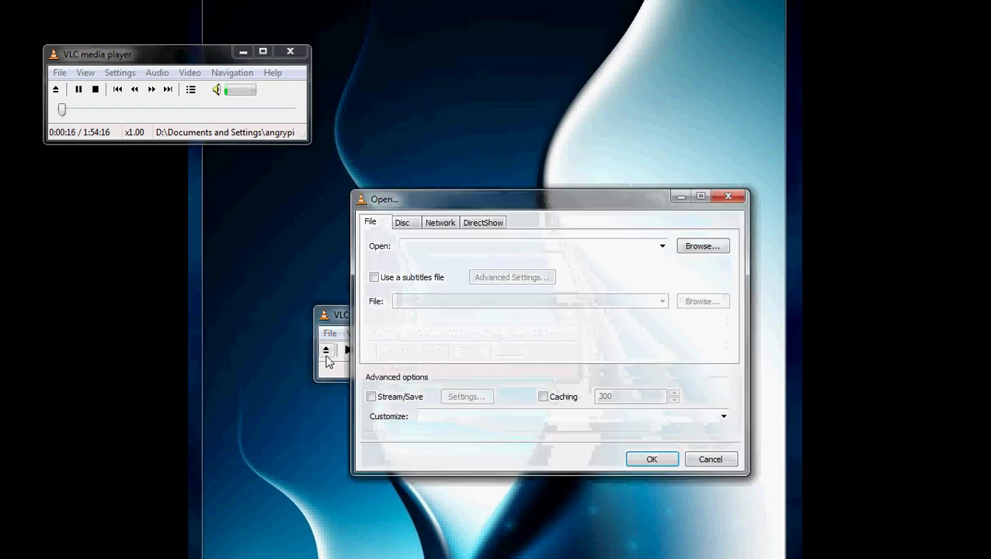
left_click(443, 223)
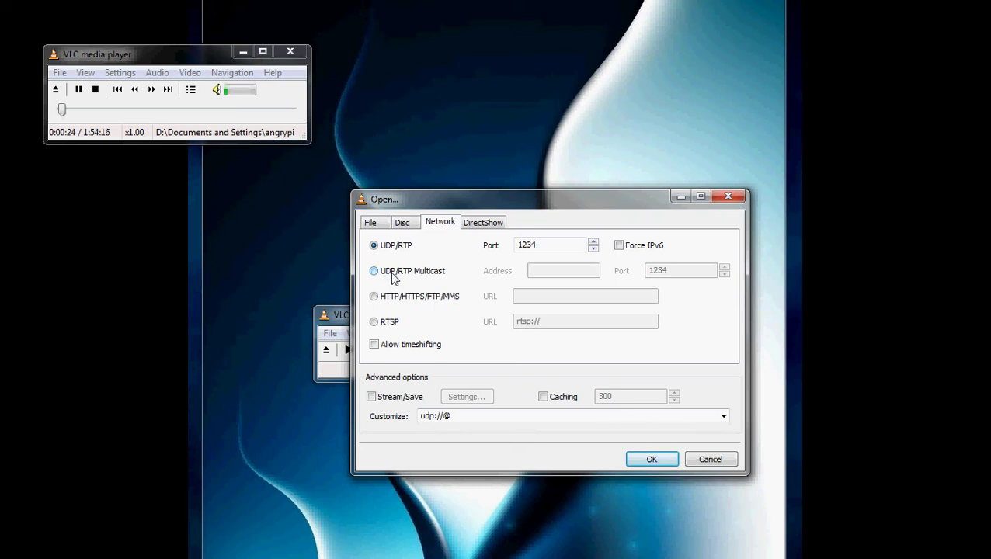
Try UDP/RTP Multicast and RTSP as the network source types, and switch back to UDP/RTP.
left_click(375, 271)
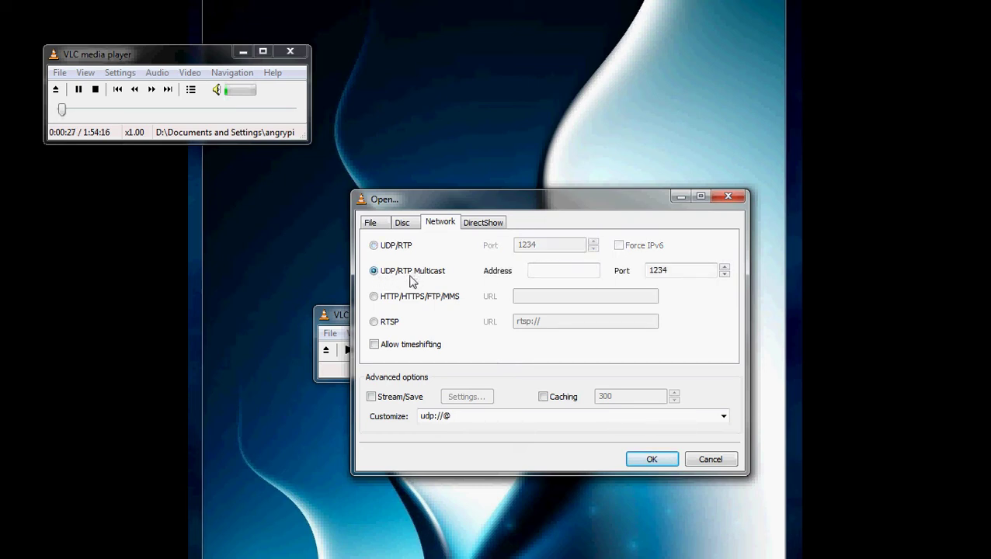
left_click(373, 245)
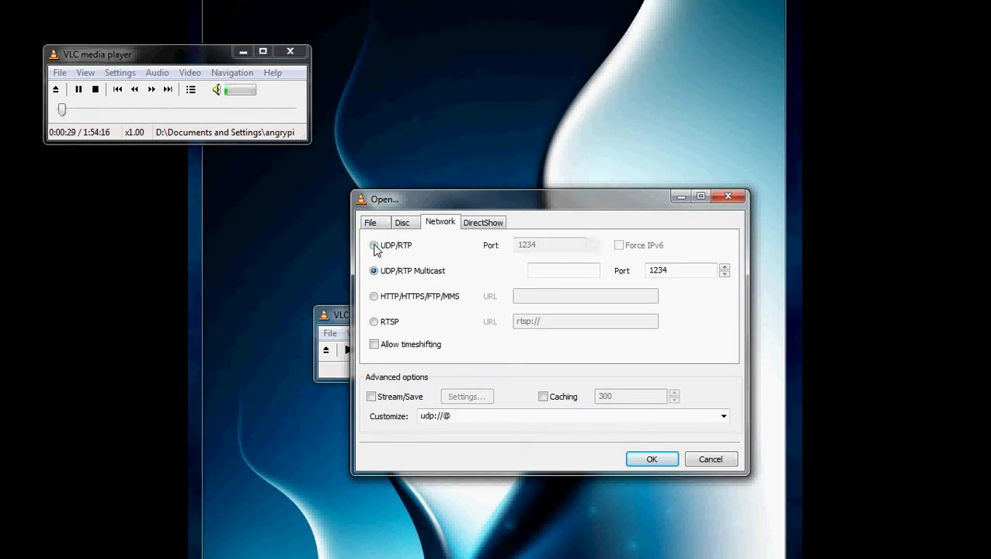
left_click(376, 322)
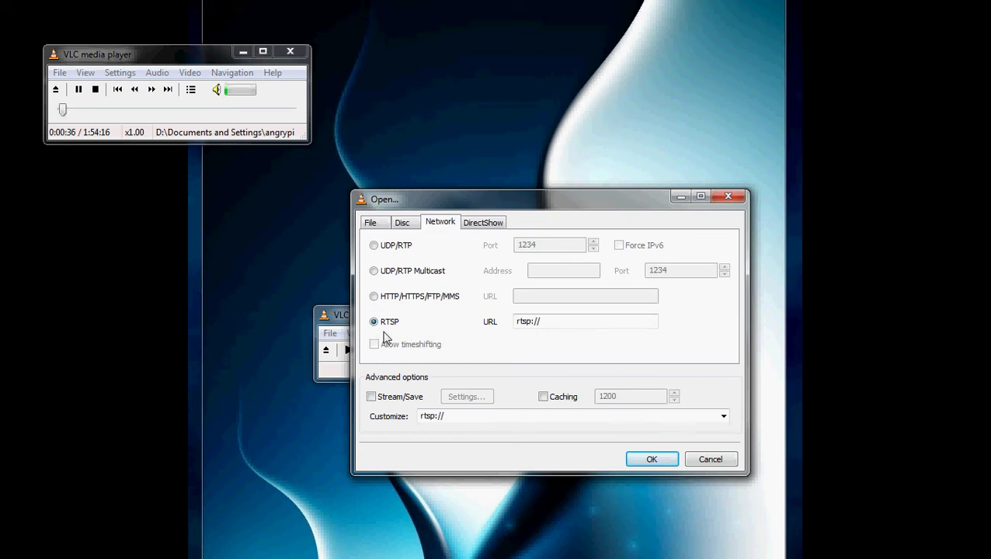
left_click(377, 252)
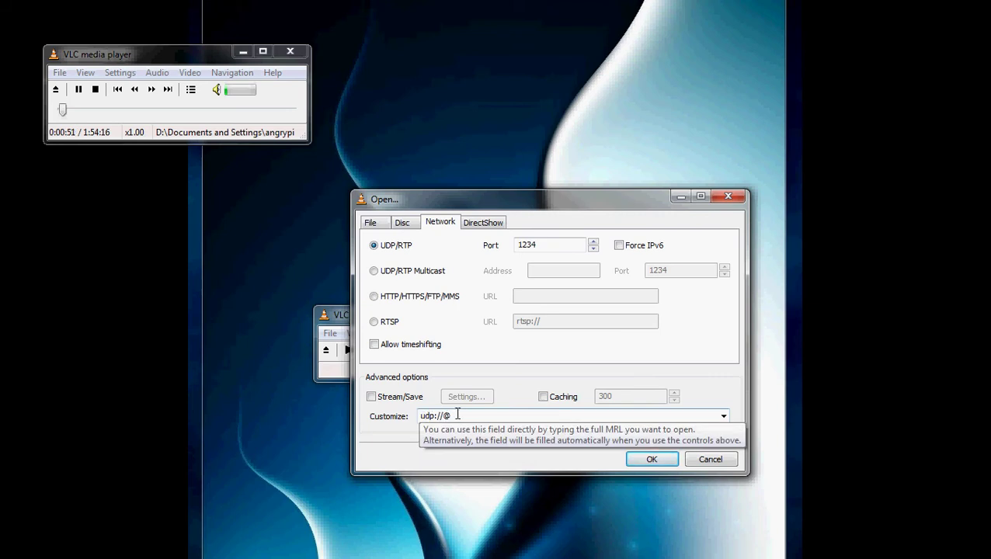
Open the UDP/RTP stream on port 1234, enlarge the receiving player window, and move it clear of the streaming player.
left_click(644, 461)
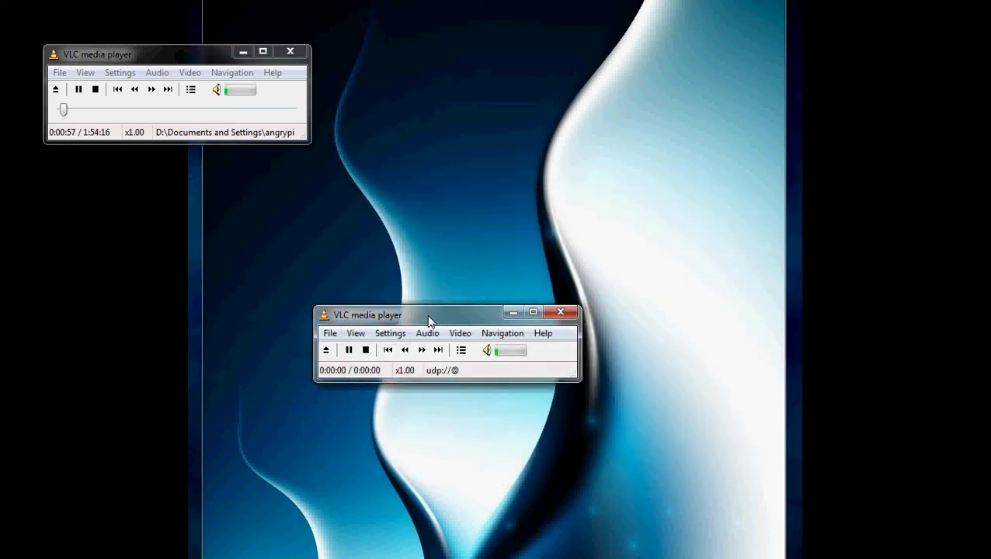
left_click_drag(428, 317, 225, 72)
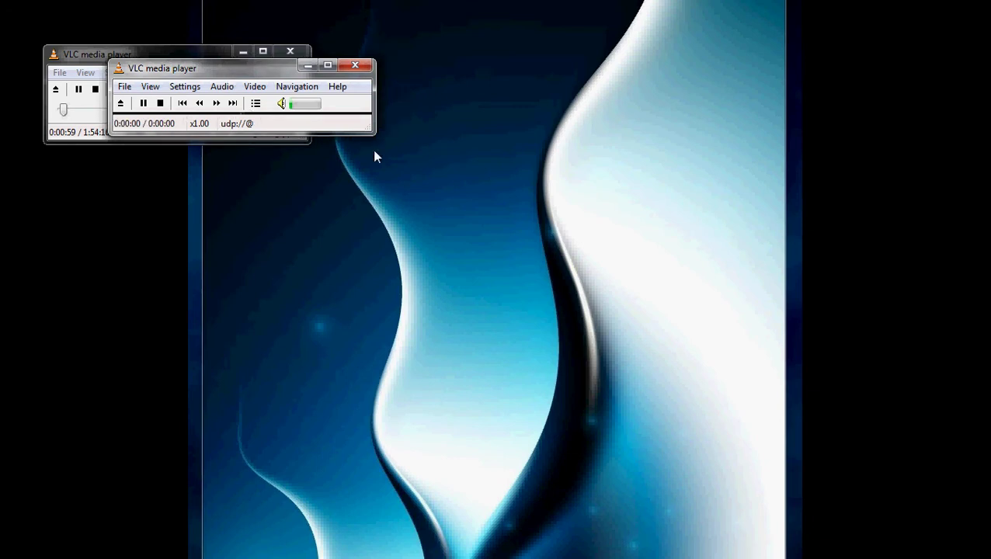
left_click_drag(376, 135, 890, 513)
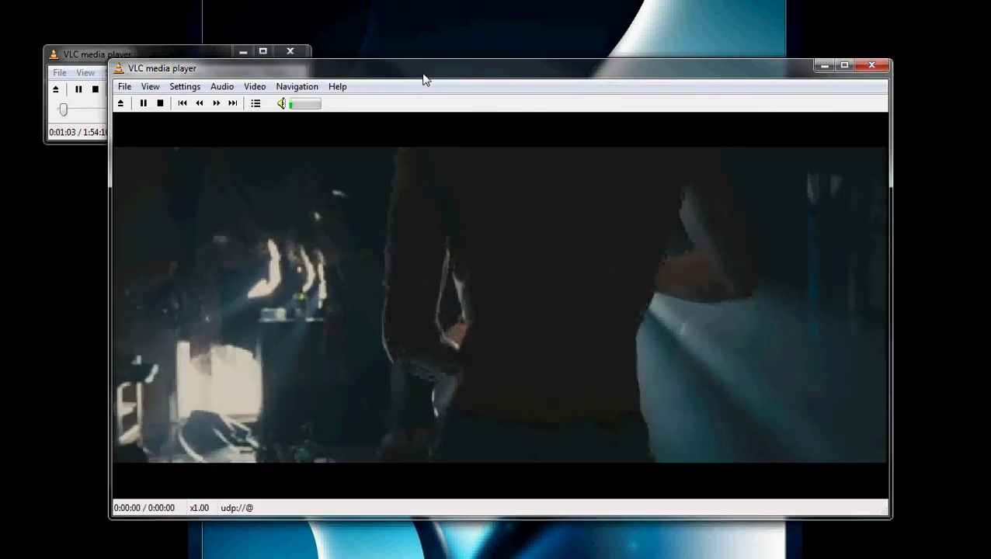
left_click_drag(425, 76, 394, 45)
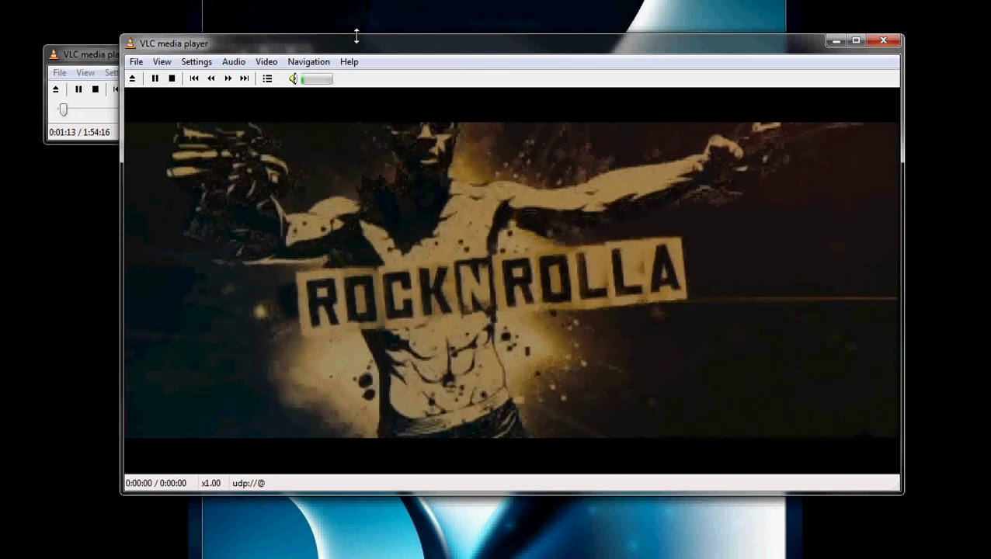
left_click_drag(399, 52, 469, 110)
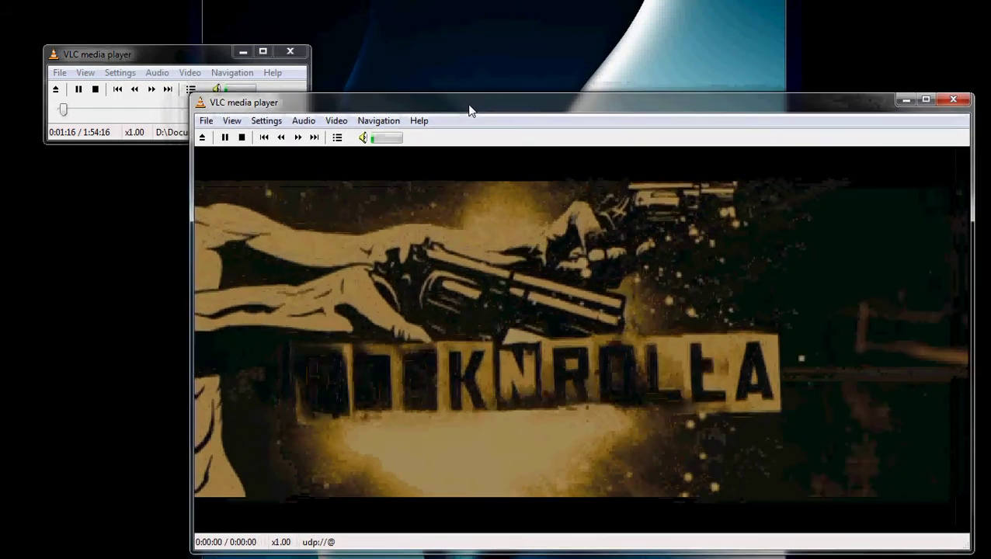
Add the Web Interface to the VLC player that is streaming the file.
mouse_move(162, 56)
left_mouse_down()
mouse_move(329, 59)
mouse_move(92, 83)
mouse_move(6, 124)
mouse_move(230, 100)
mouse_move(151, 43)
left_mouse_up()
left_click(107, 61)
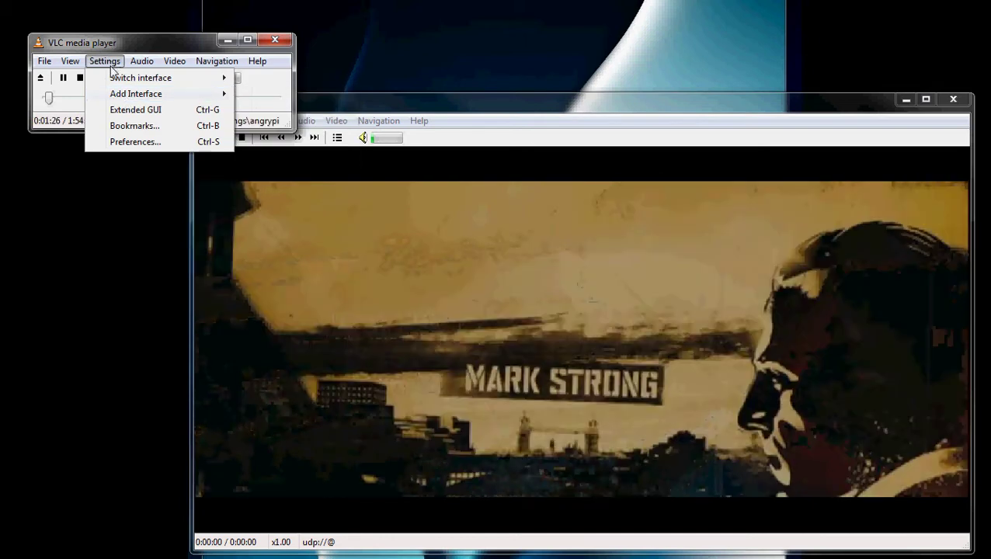
mouse_move(106, 95)
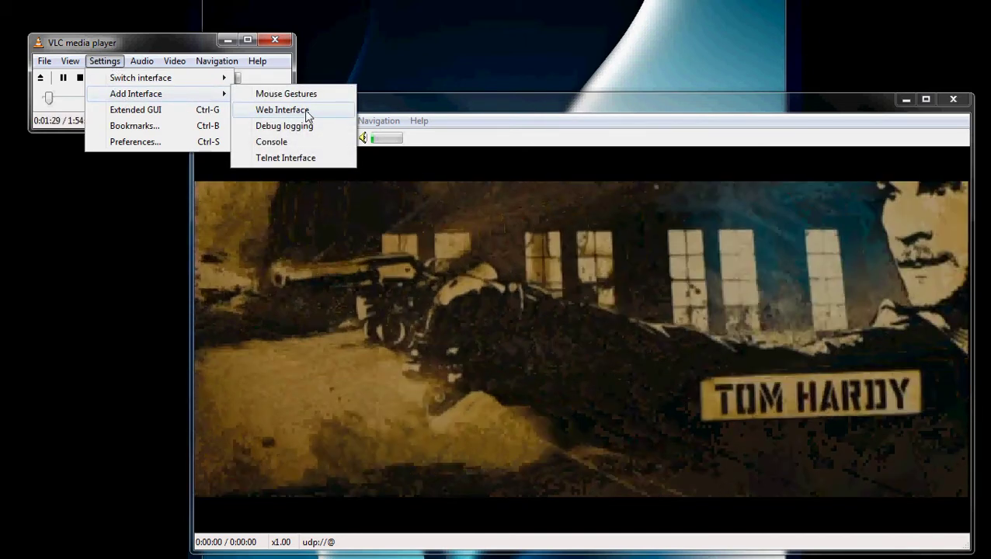
left_click(305, 112)
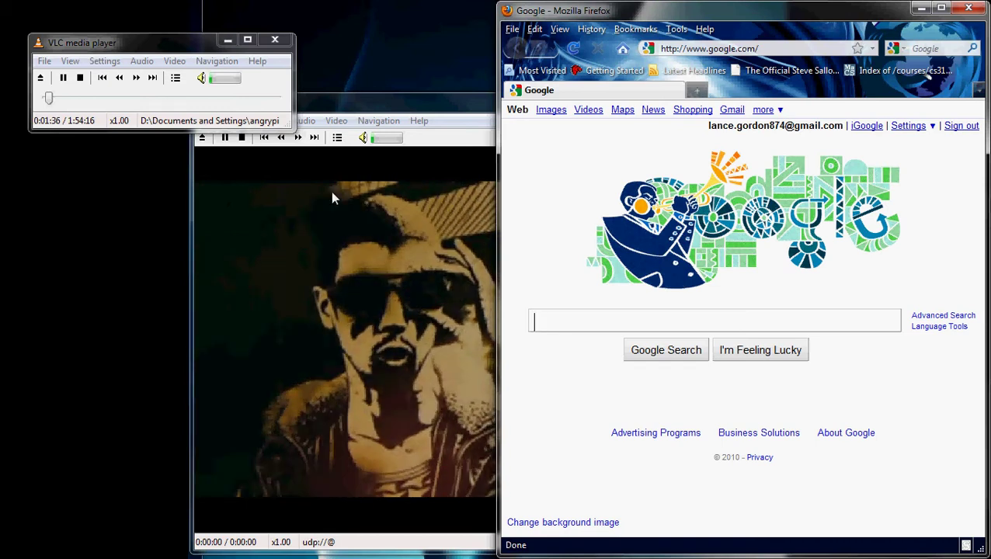
left_click(763, 52)
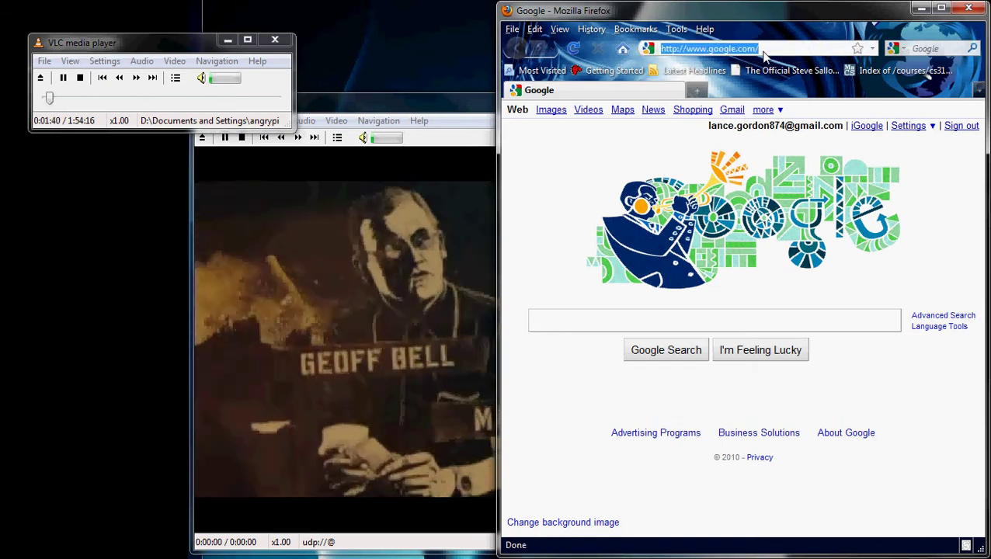
type("192.168.")
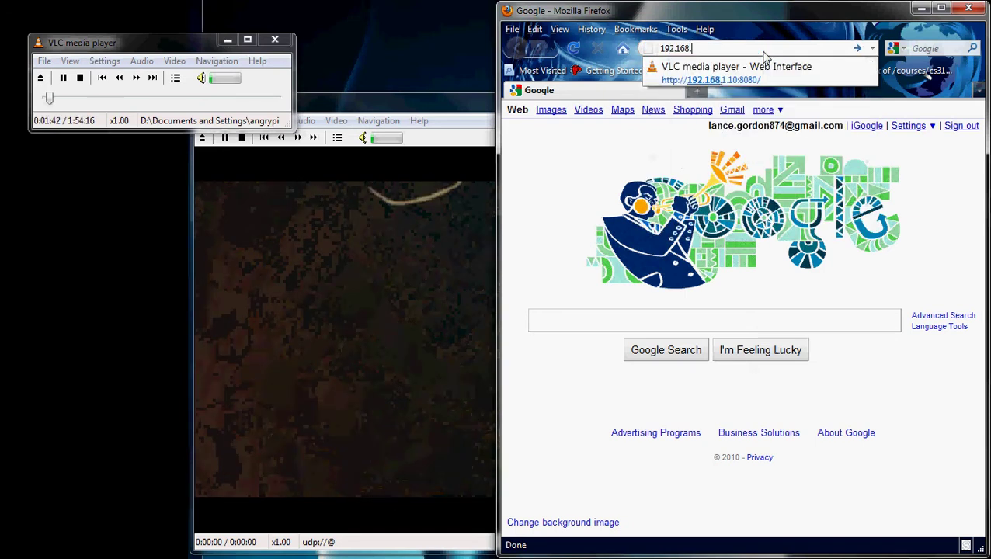
type("1.10")
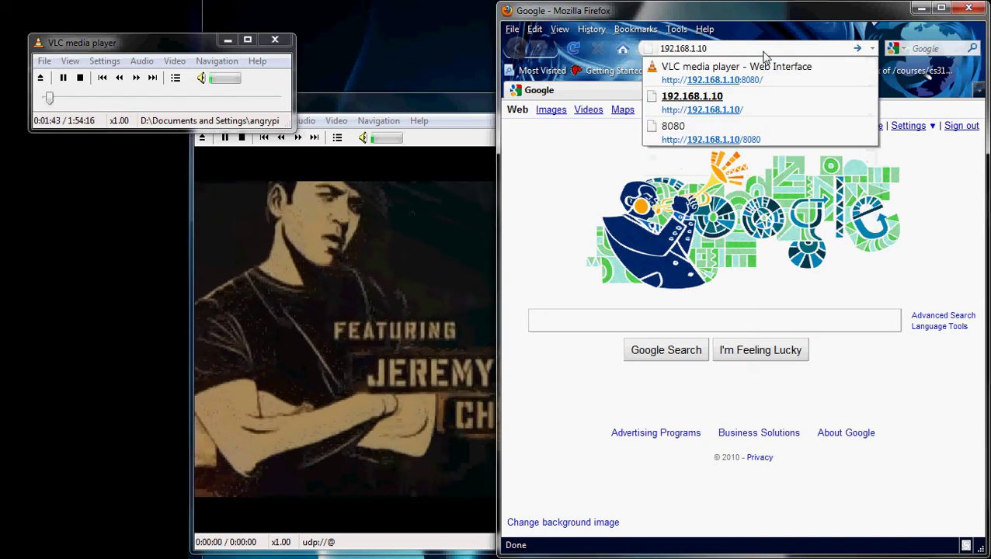
key("Down")
key("Return")
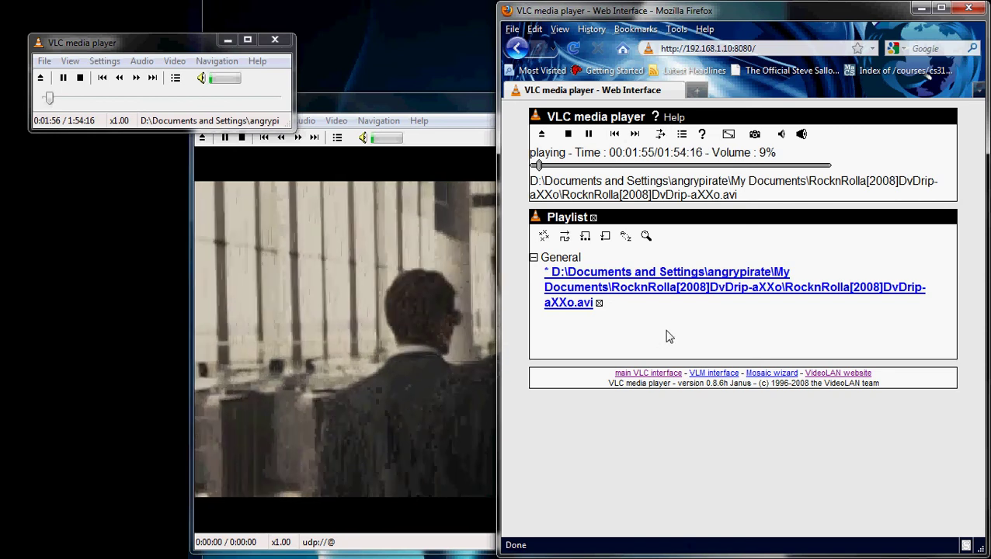
Move the receiving player window closer to the streaming player and bring it in front of the browser.
mouse_move(868, 17)
left_mouse_down()
mouse_move(242, 22)
mouse_move(987, 14)
mouse_move(869, 14)
left_mouse_up()
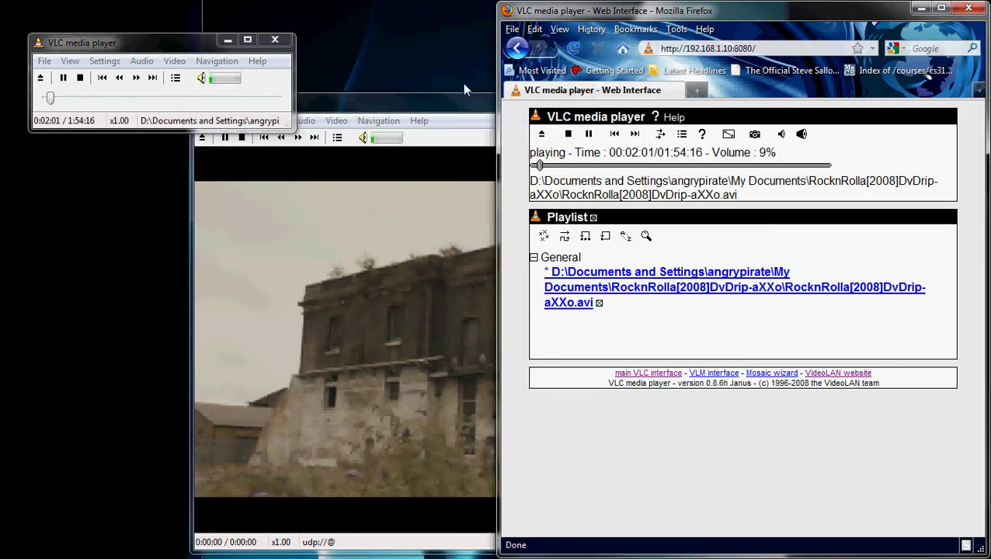
left_click_drag(451, 106, 276, 117)
left_click(861, 326)
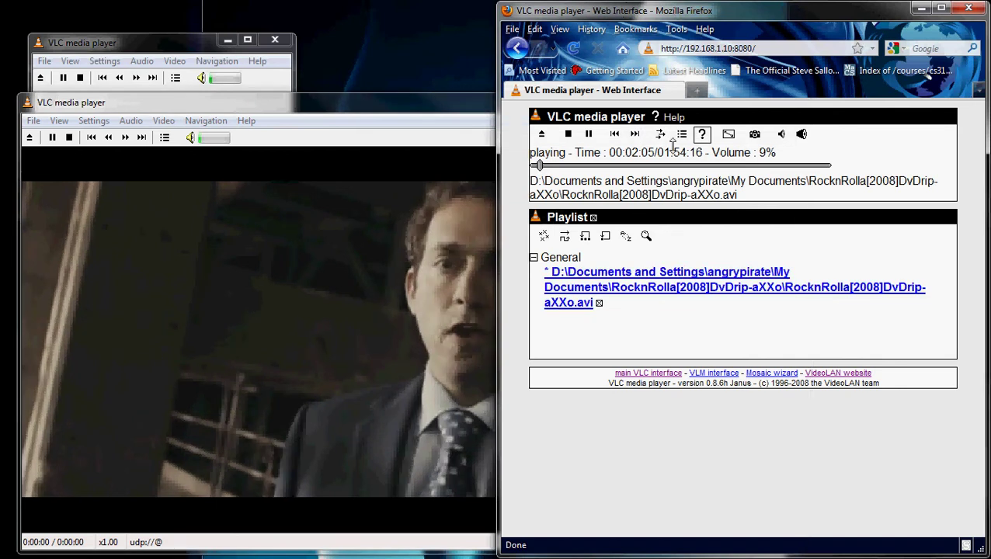
left_click(645, 235)
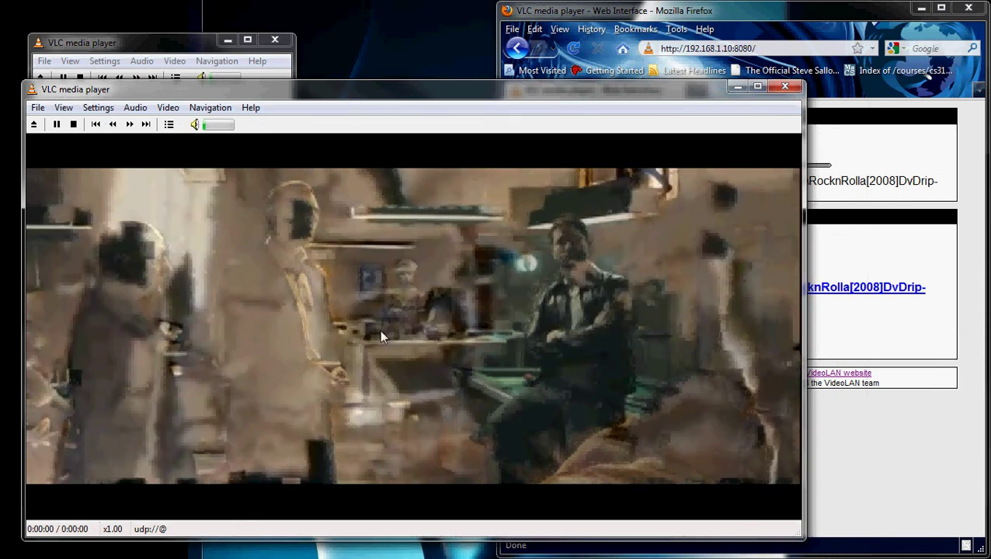
mouse_move(414, 102)
left_mouse_down()
mouse_move(464, 113)
mouse_move(437, 115)
mouse_move(427, 102)
left_mouse_up()
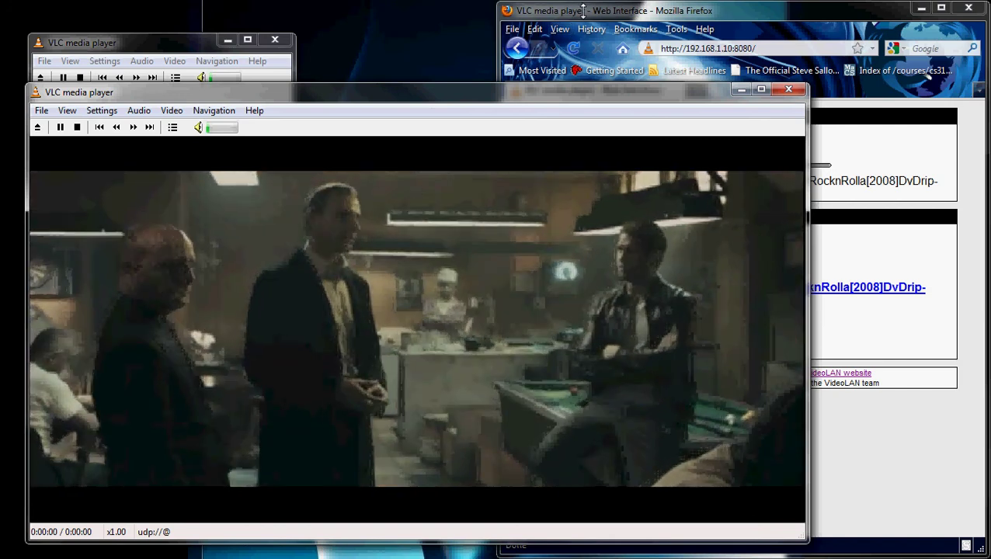
Switch to Firefox and toggle the playlist section of the VLC web interface off and back on.
left_click(582, 10)
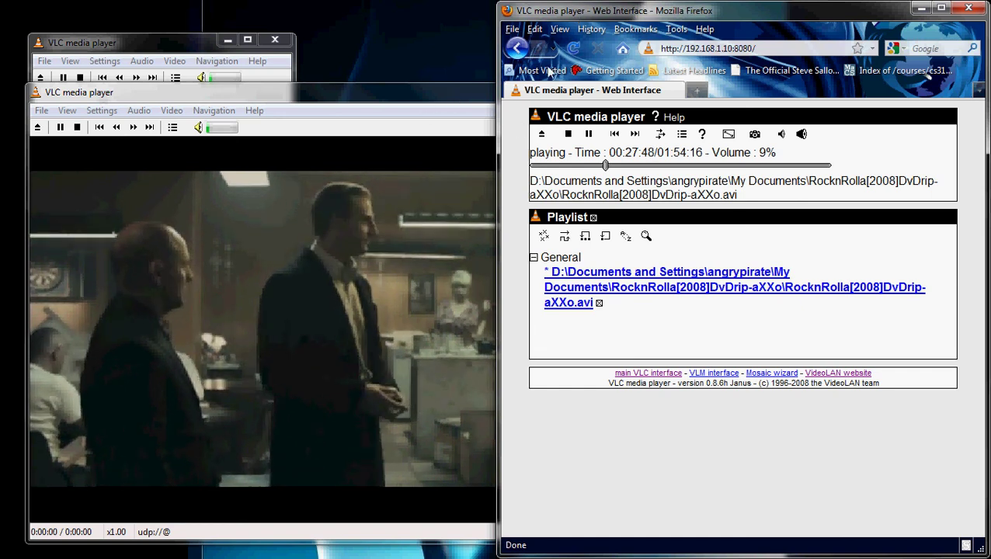
left_click(681, 135)
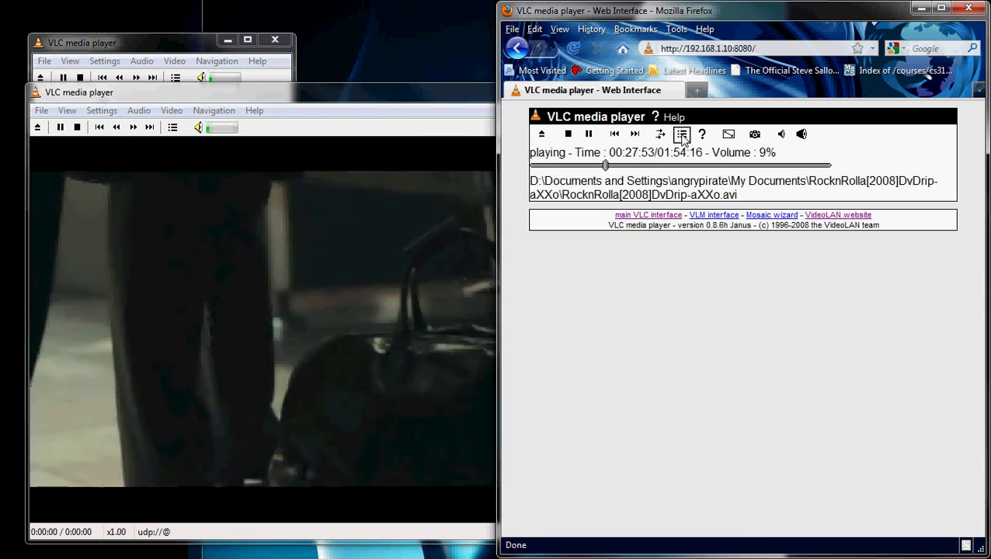
left_click(681, 135)
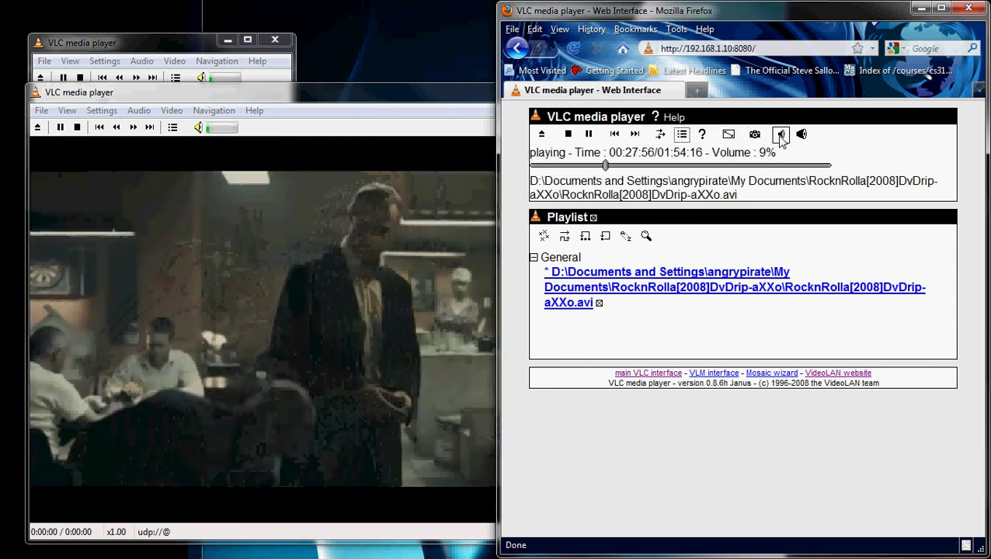
Raise the streaming player's volume to 45% through the web interface.
left_click(801, 135)
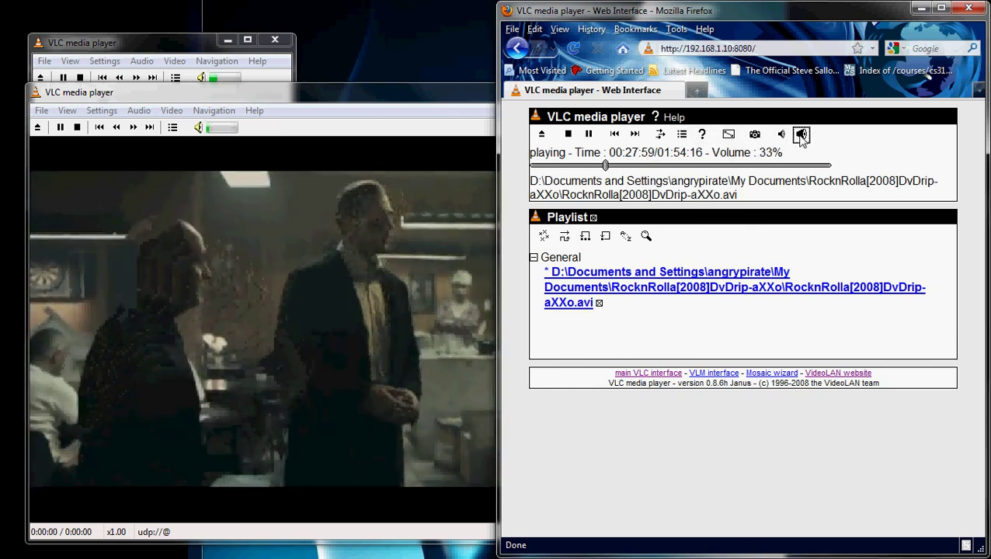
left_click(801, 135)
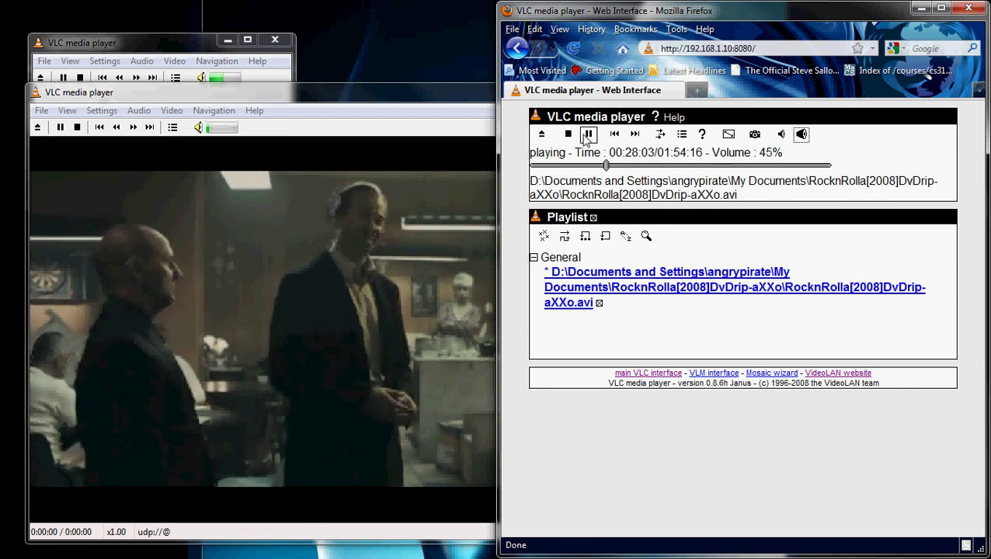
View the playlist's sorting options without choosing one, and hide and show the playlist section again.
left_click(624, 236)
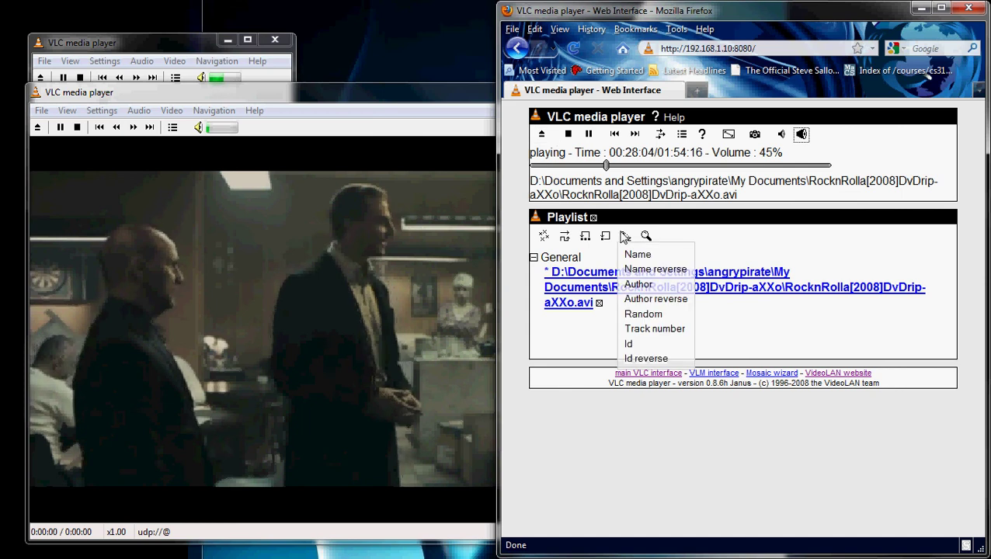
left_click(591, 266)
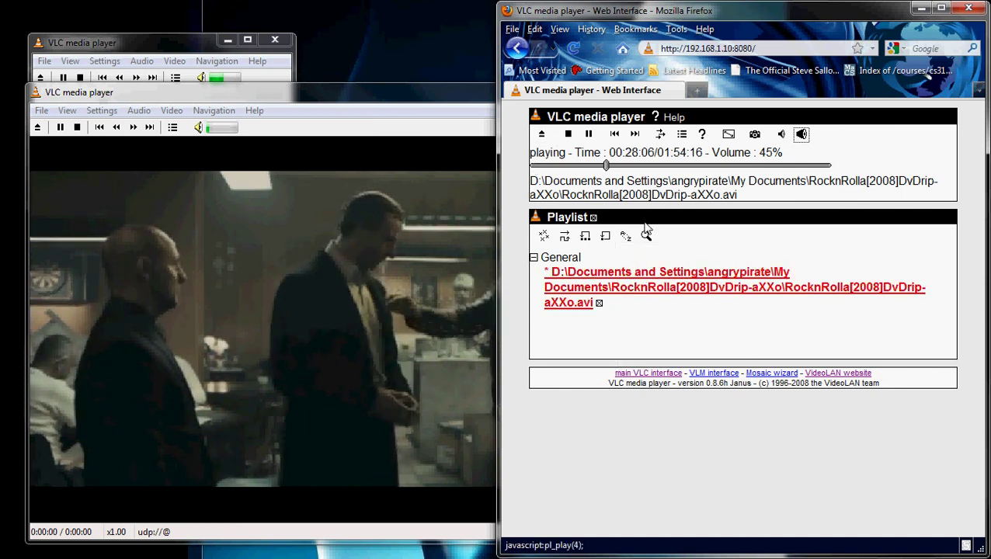
left_click(683, 135)
left_click(683, 136)
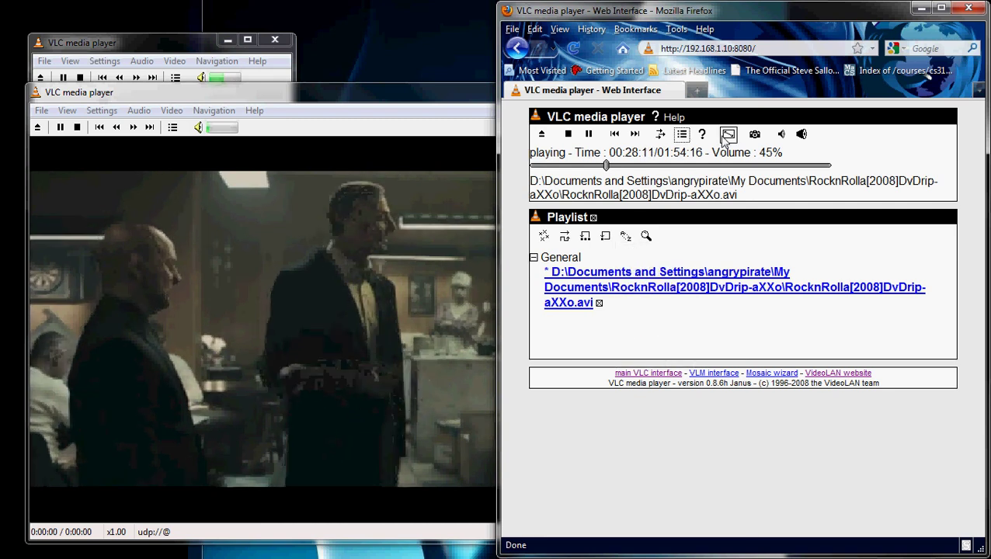
Show the web interface's input section and view its file browser, closing the browser without choosing a file.
left_click(543, 137)
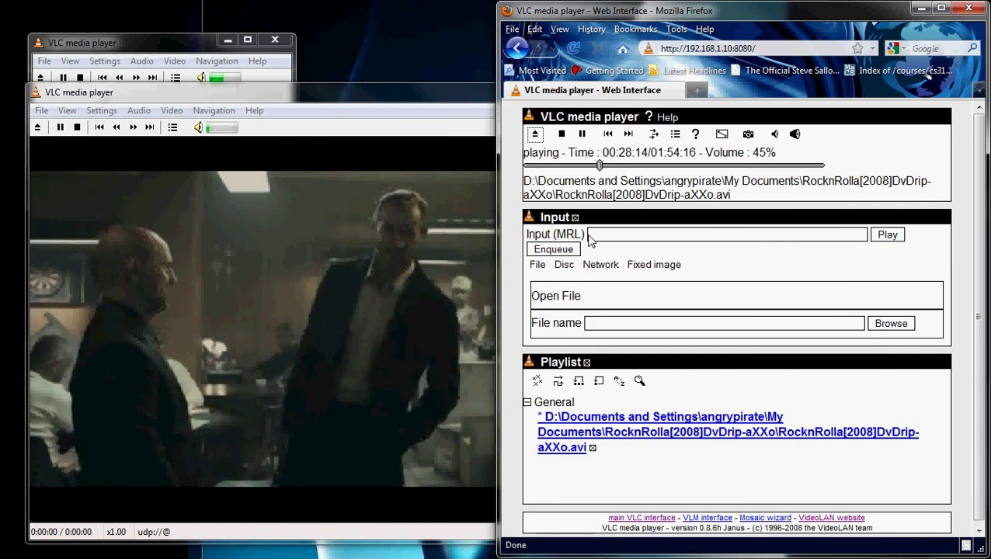
left_click(885, 326)
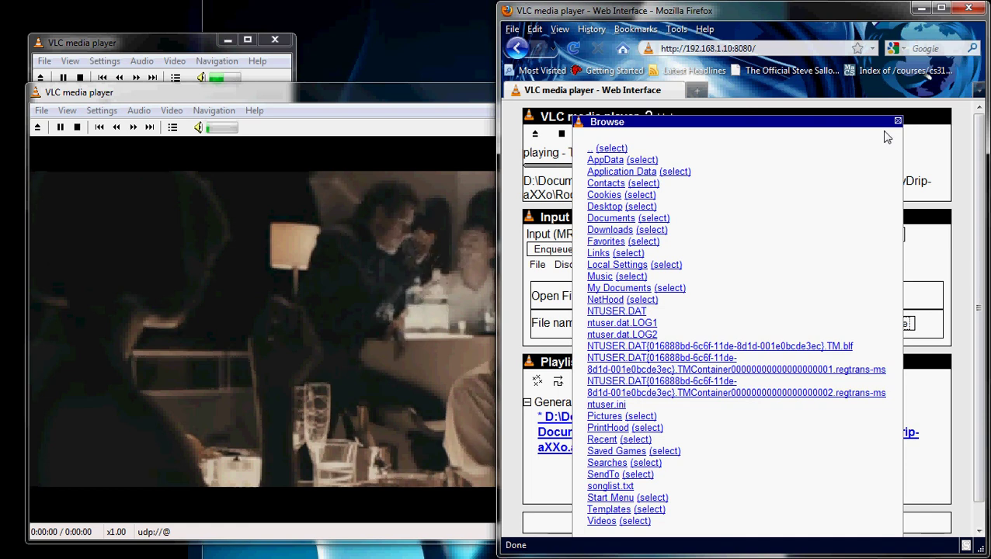
left_click(897, 123)
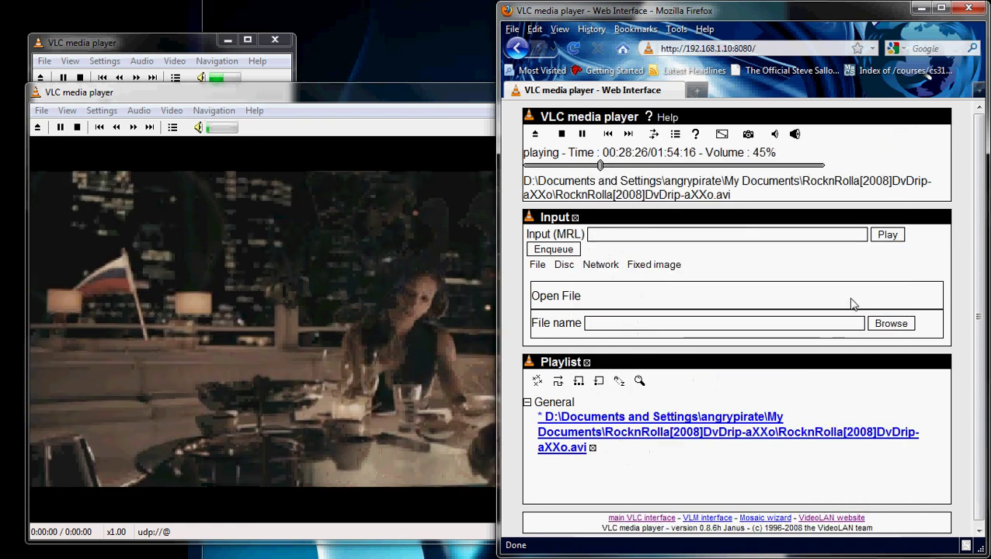
scroll(980, 242, "down", 1)
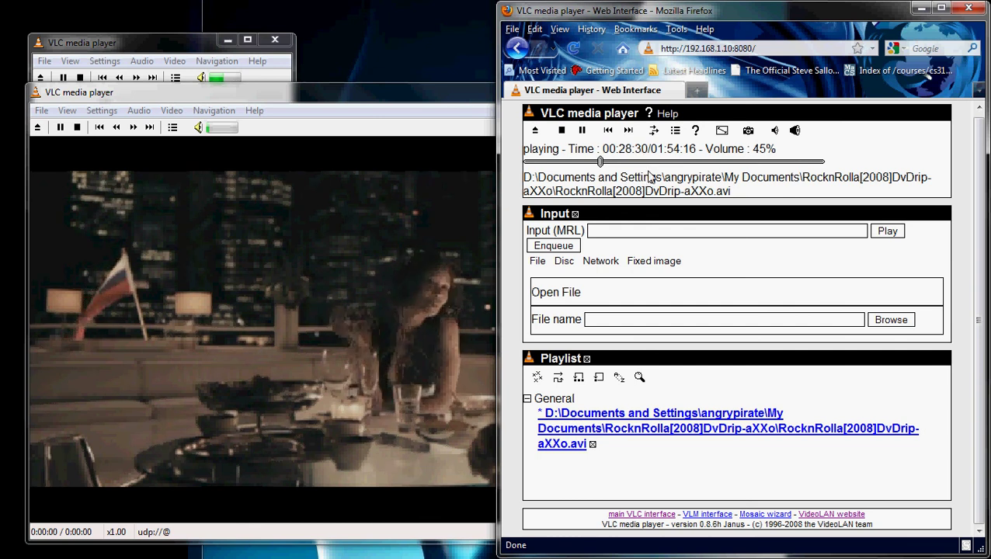
Close Firefox and move the receiving player window clear of the streaming player's controls.
left_click(967, 9)
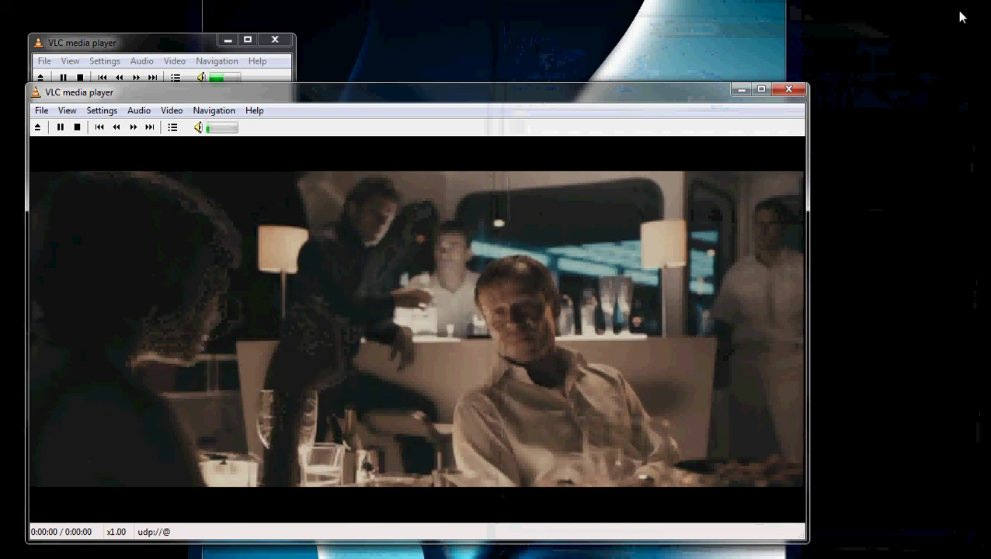
left_click_drag(423, 103, 529, 123)
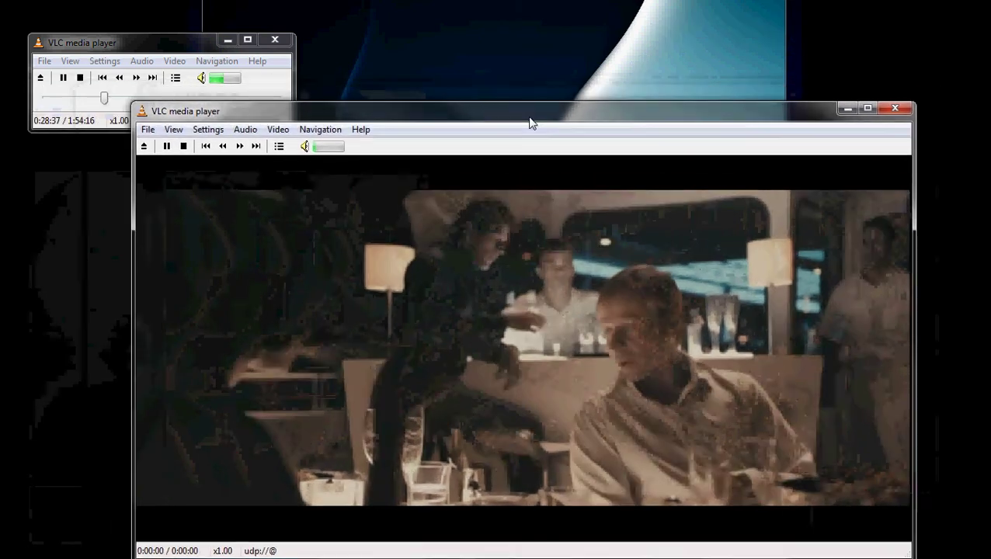